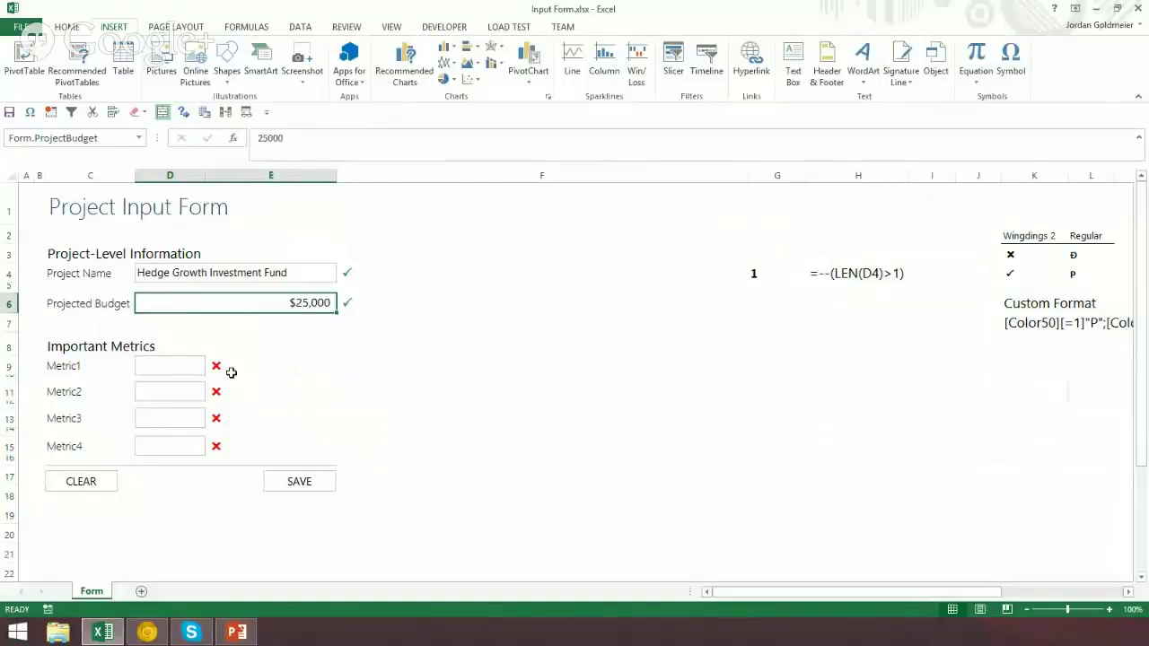
Delete the $25,000 from Projected Budget cell D6, turning its status icon into a red X.
key(Delete)
key(Up)
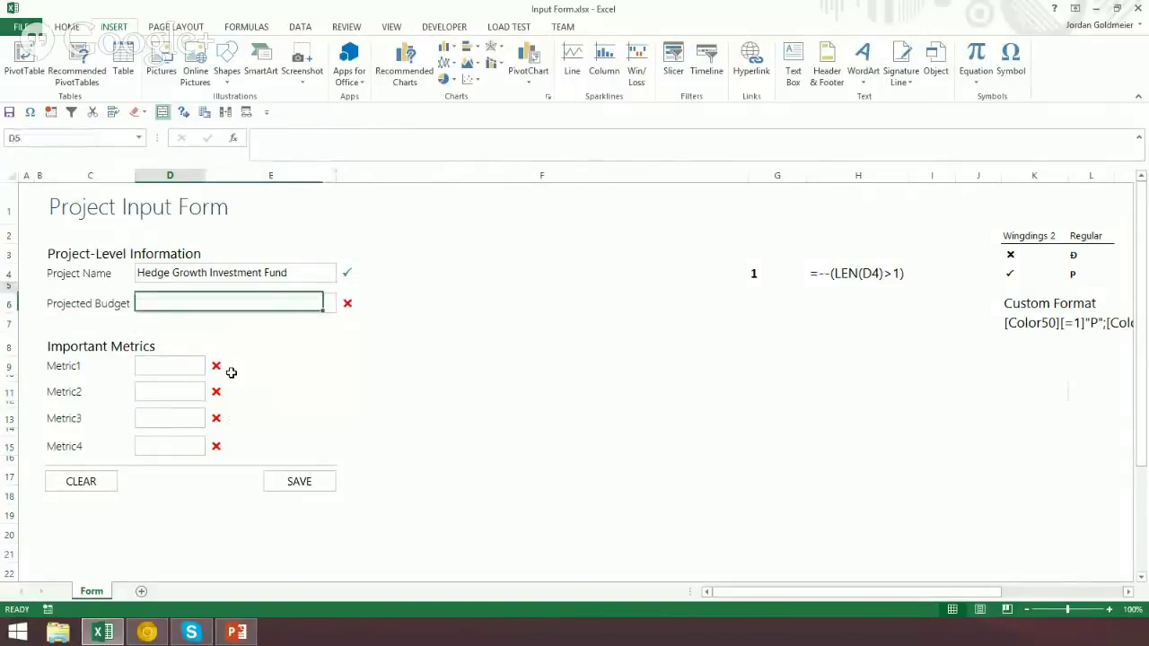
key(Down)
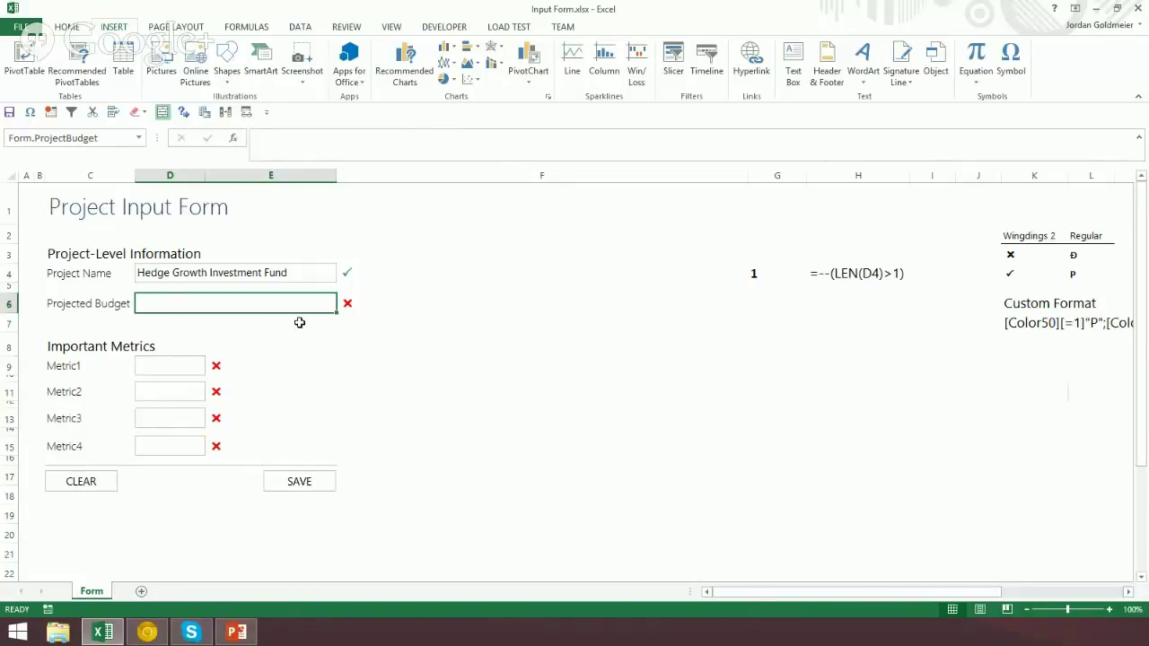
Inspect F4's =--(LEN(D4)>1) formula without editing it, then narrow column F beside Project Name.
click(375, 272)
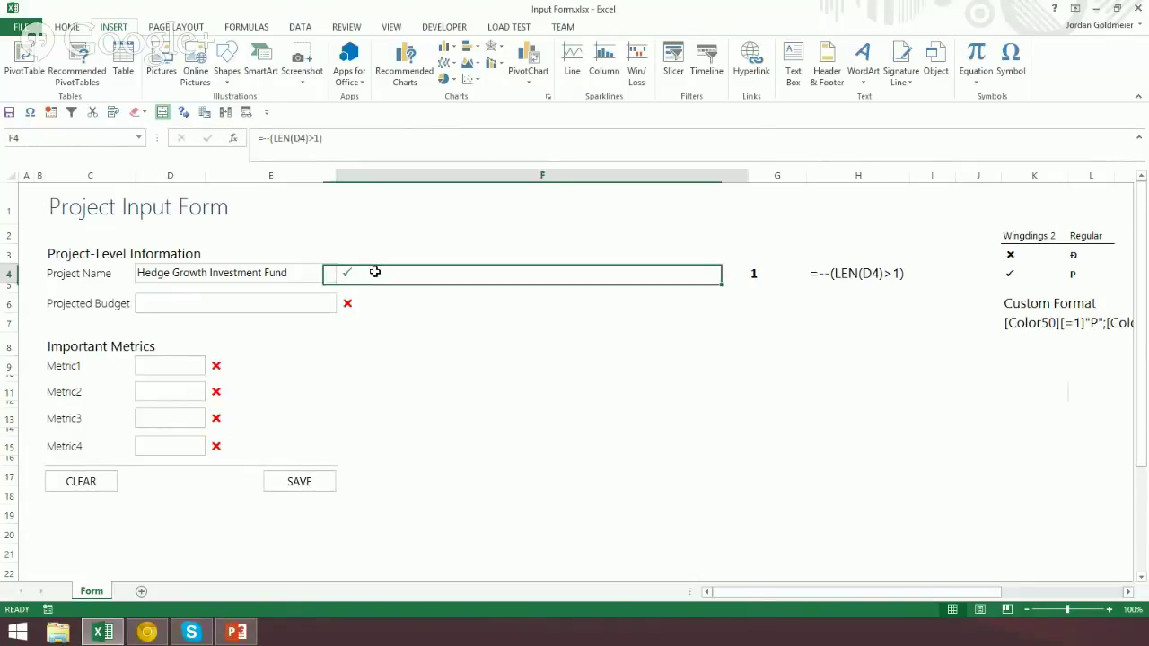
click(319, 296)
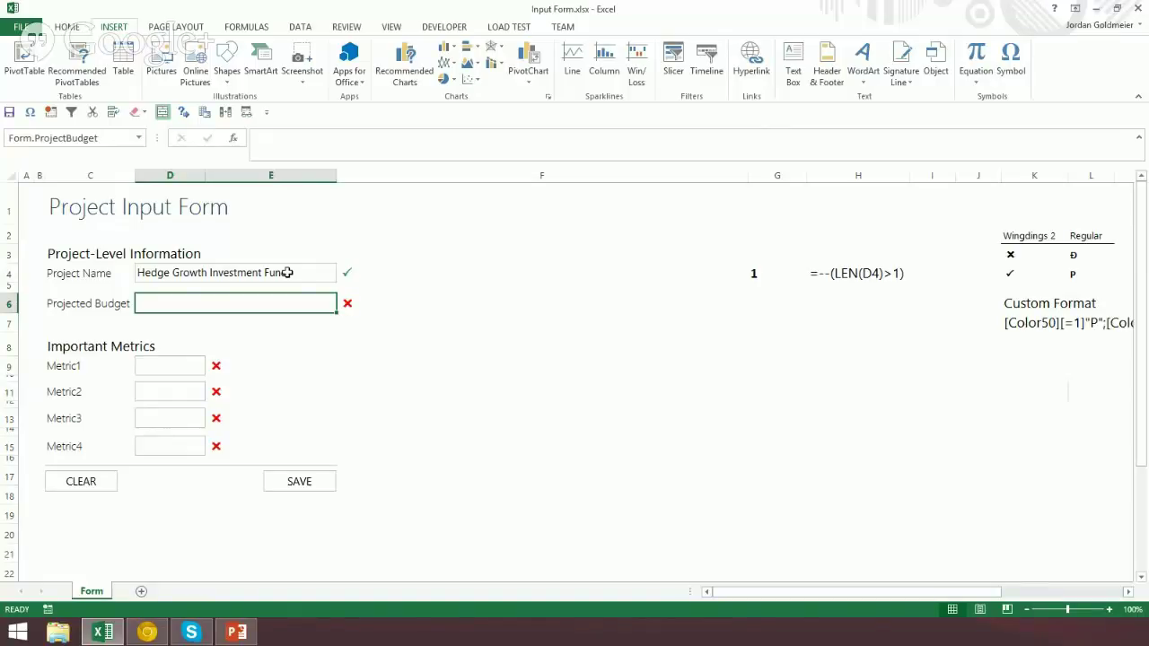
click(363, 269)
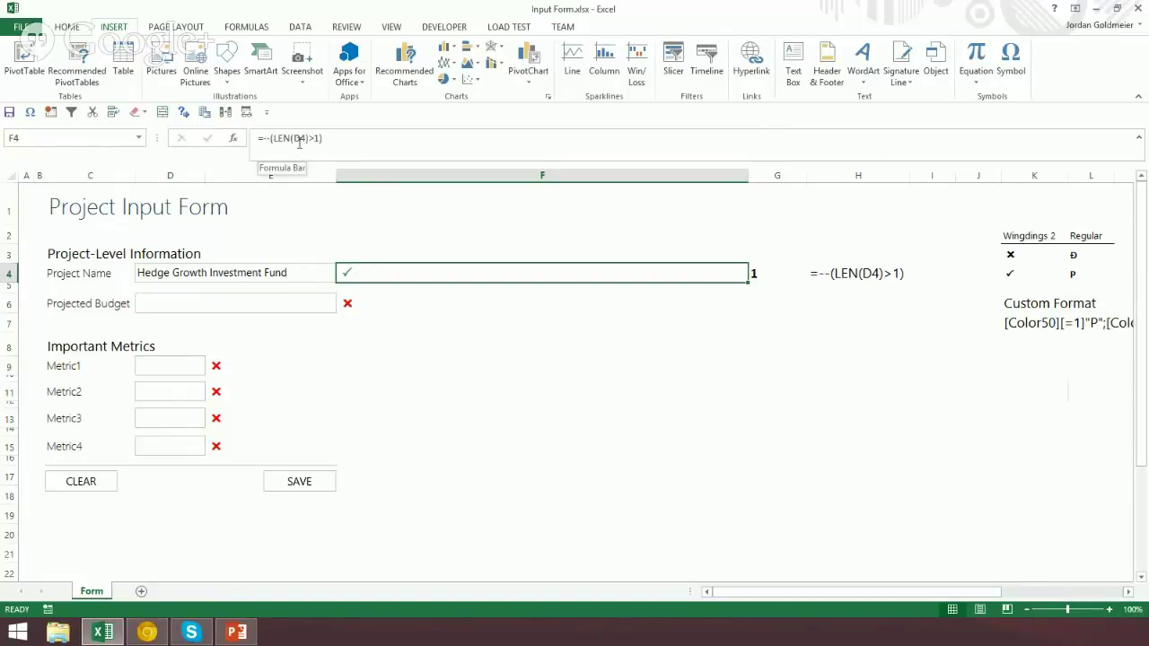
drag(352, 138, 325, 139)
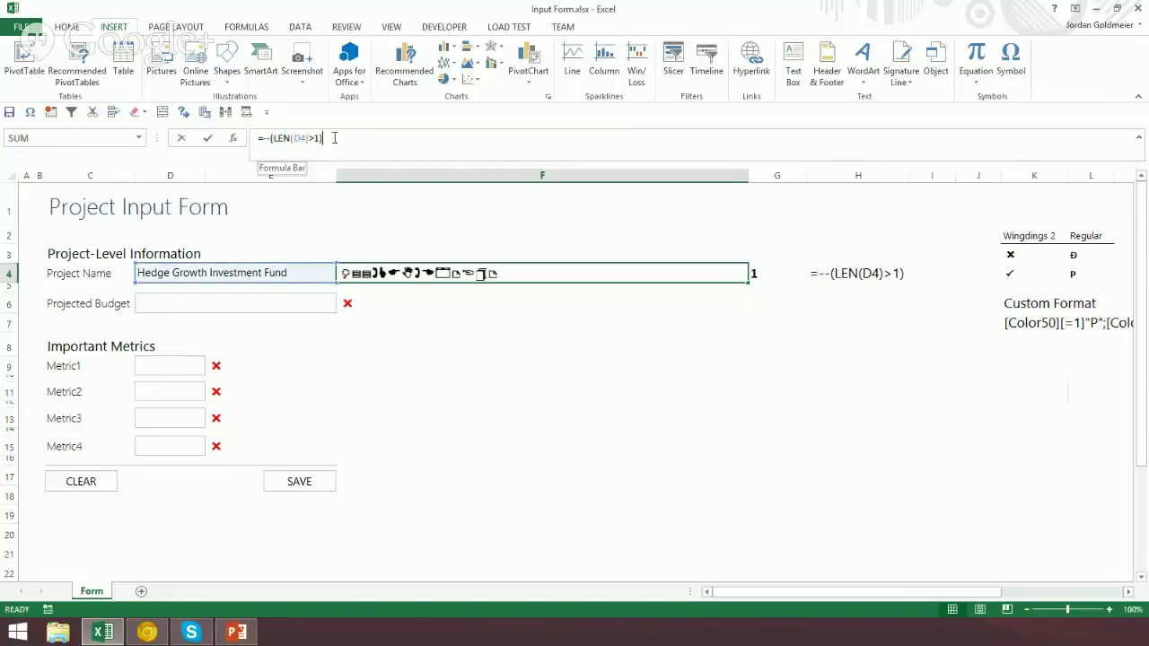
key(Escape)
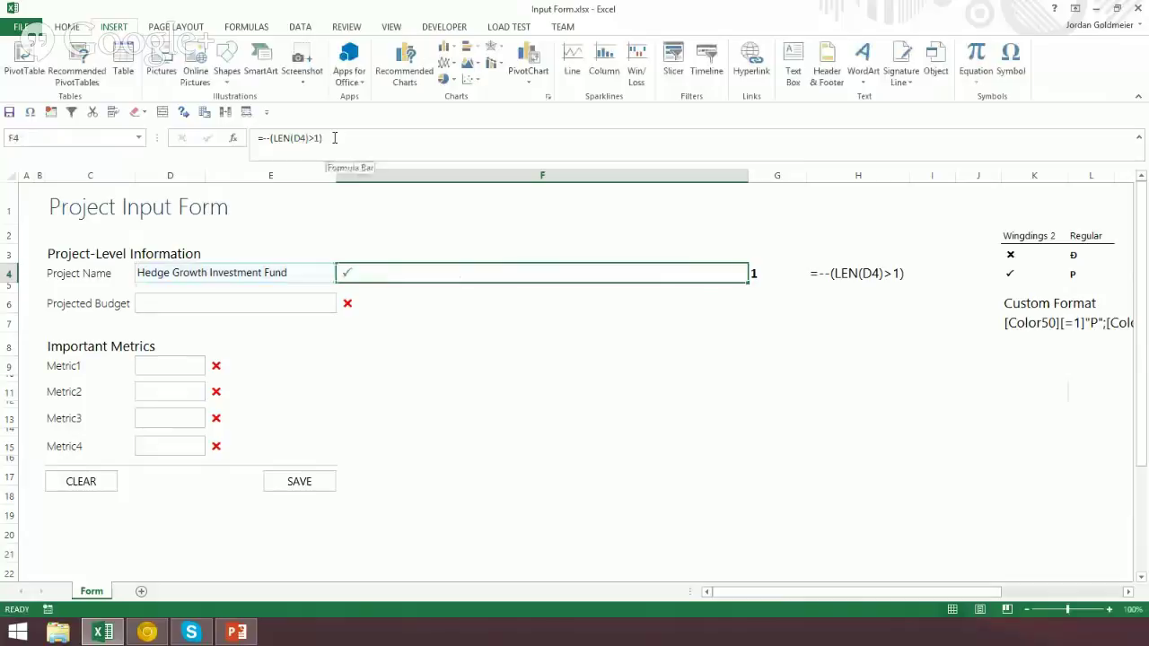
drag(748, 175, 405, 185)
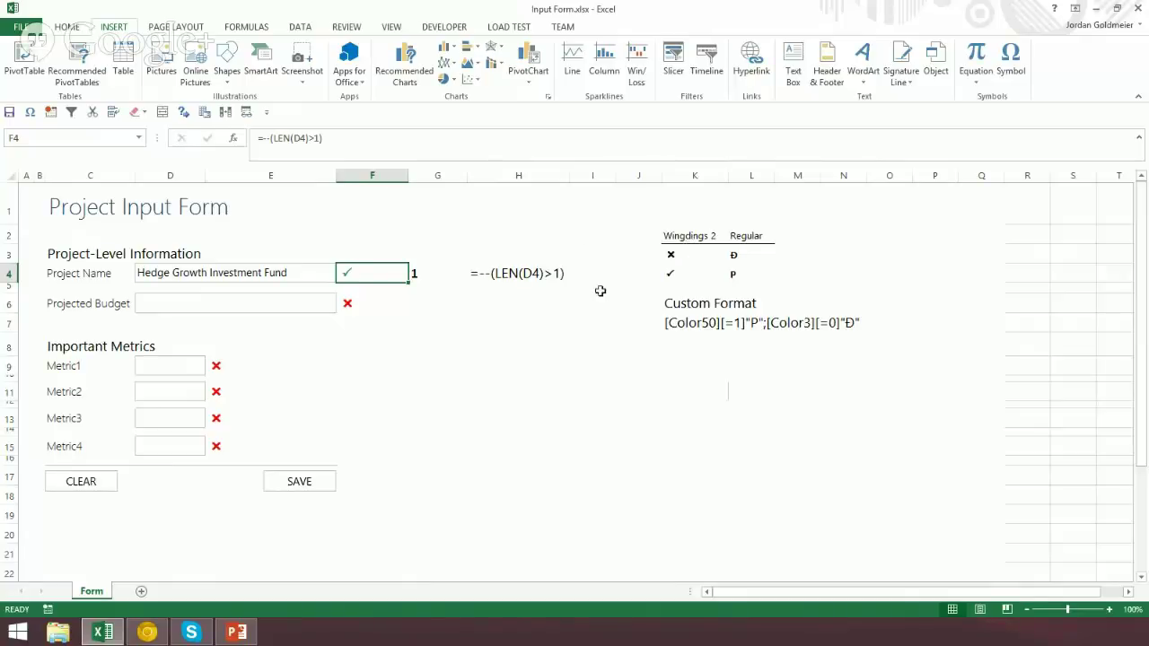
click(427, 277)
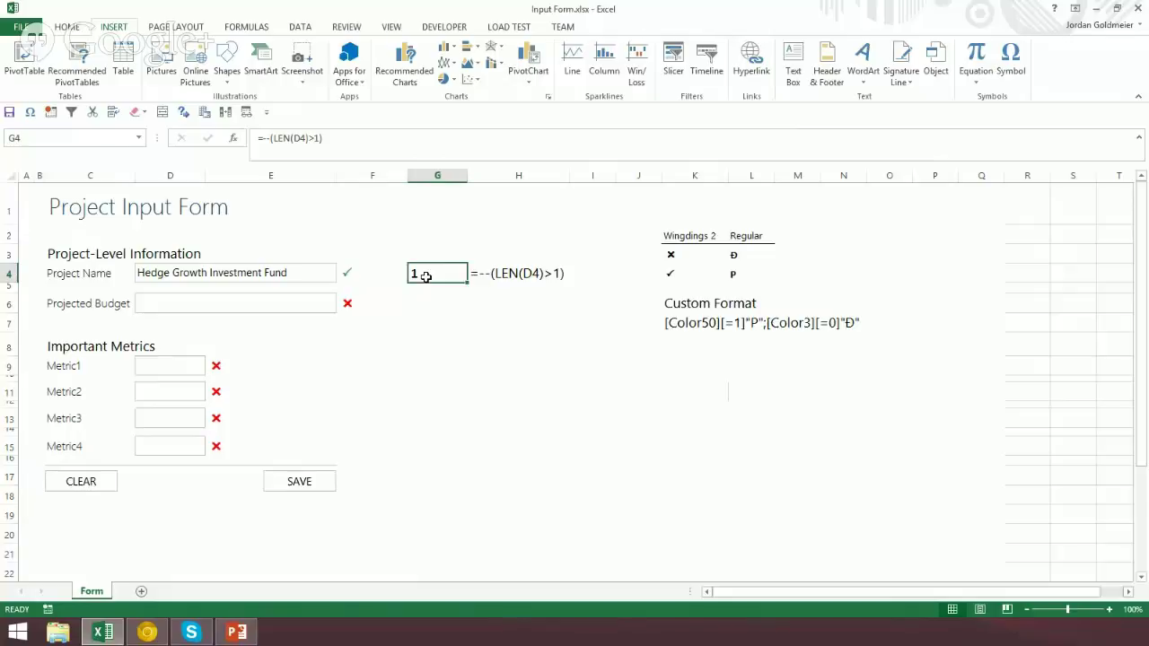
click(71, 27)
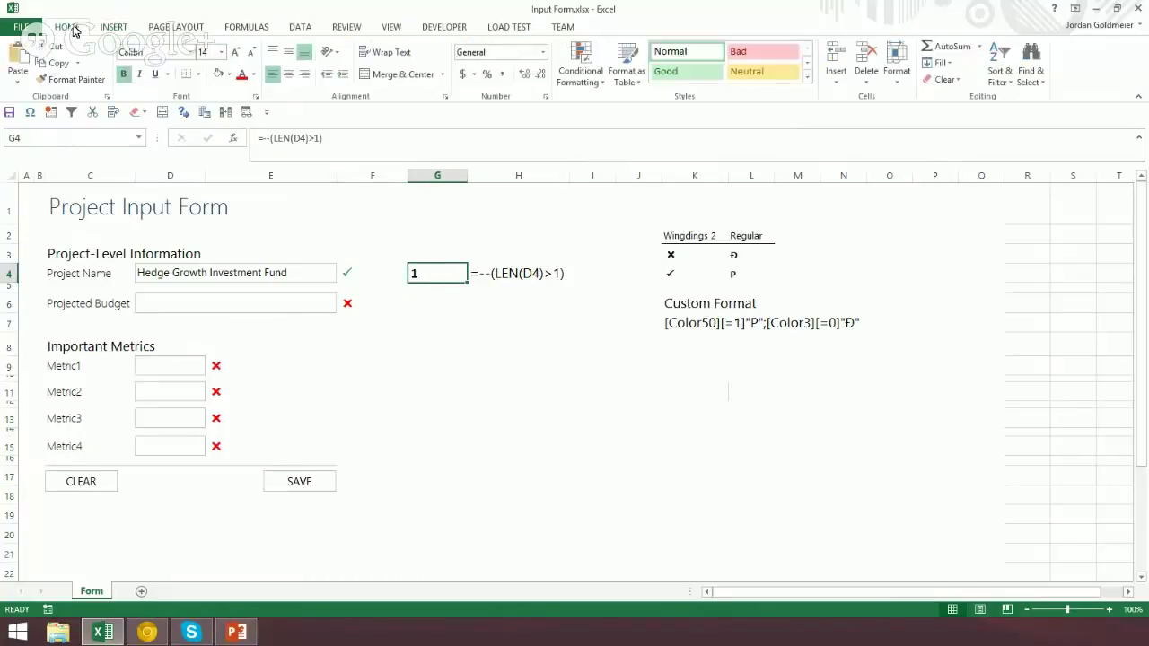
key(F2)
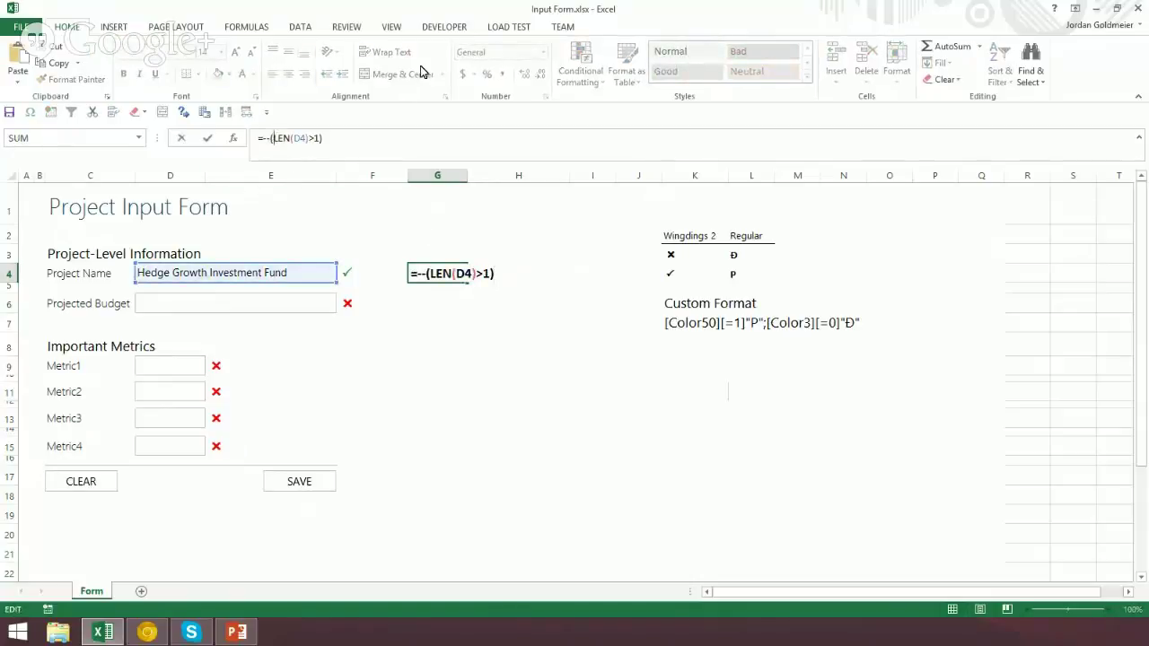
key(Delete)
text(()
key(BackSpace)
key(BackSpace)
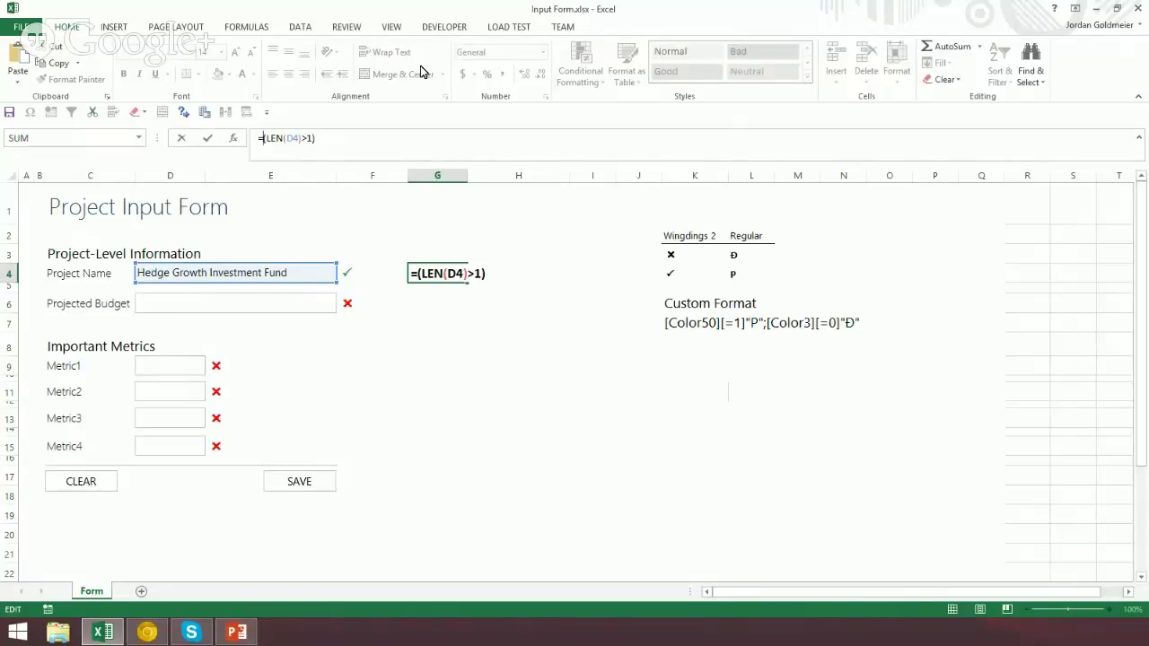
key(ctrl+Return)
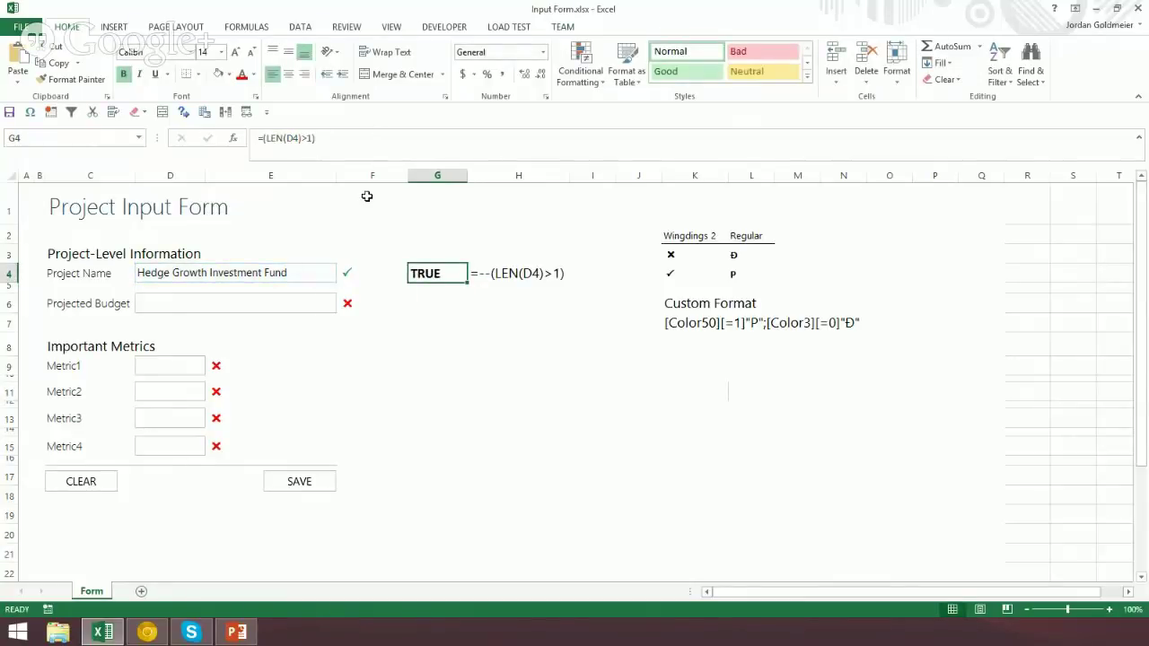
key(F2)
drag(275, 284, 274, 303)
key(ctrl+Return)
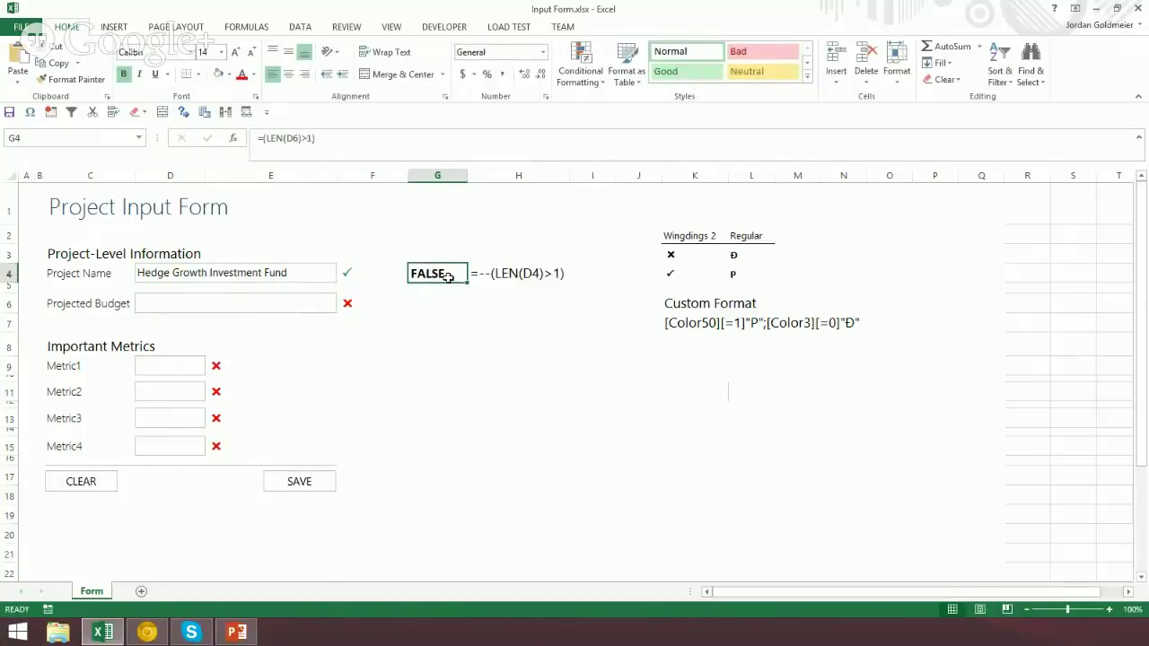
click(263, 139)
text(--)
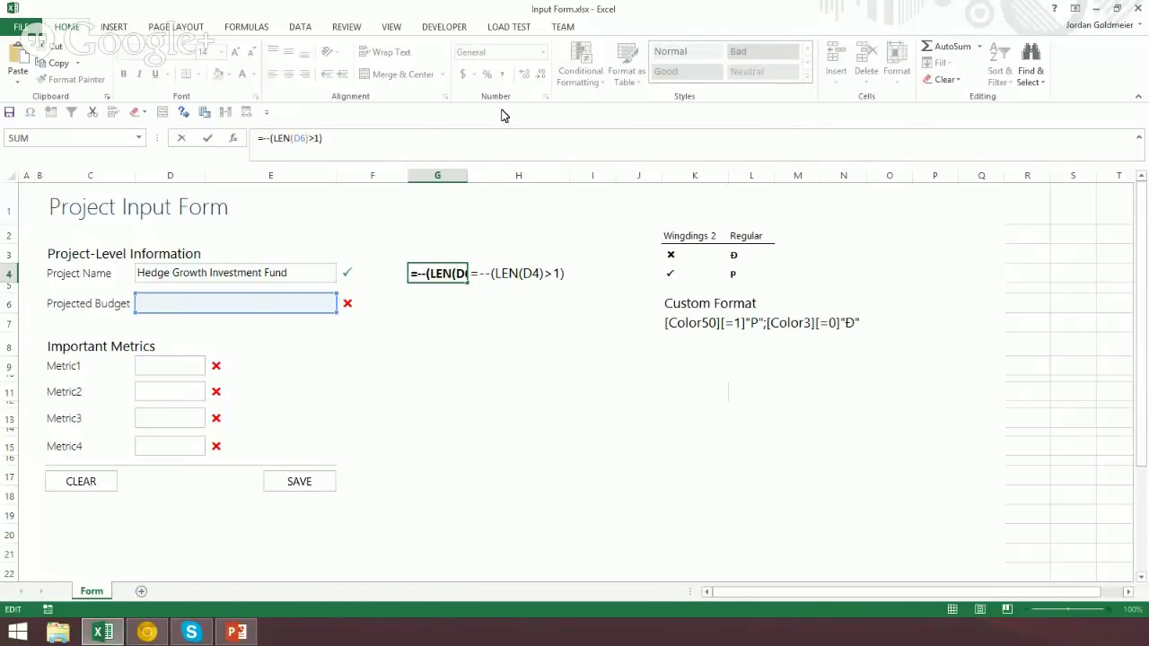
key(Return)
click(435, 274)
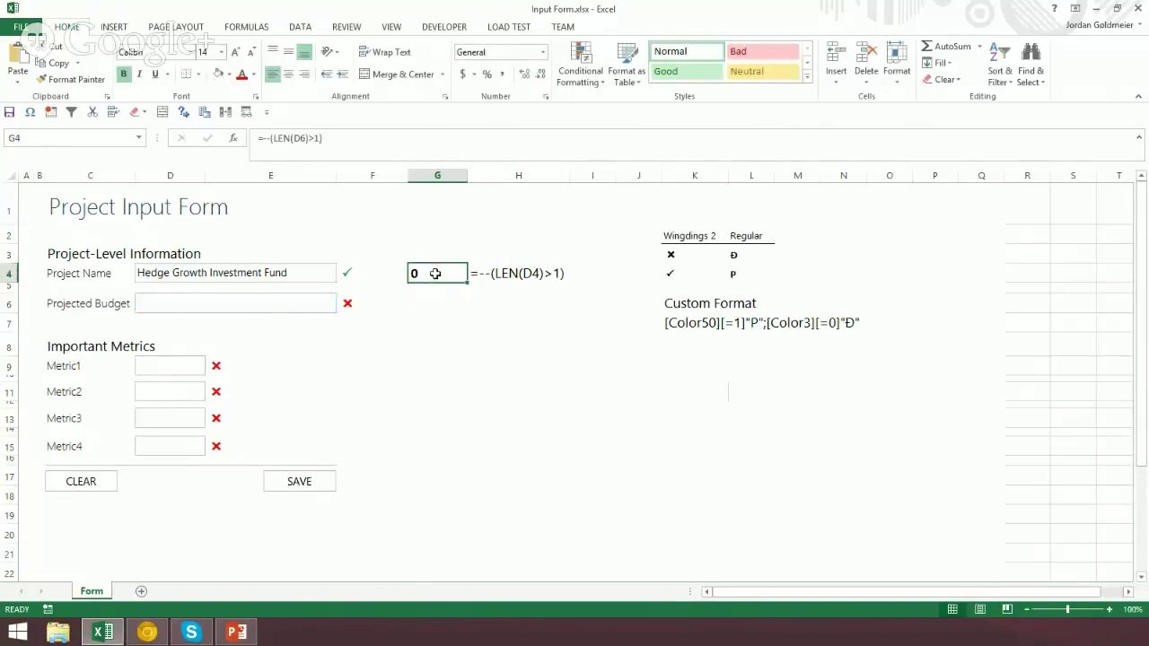
key(F2)
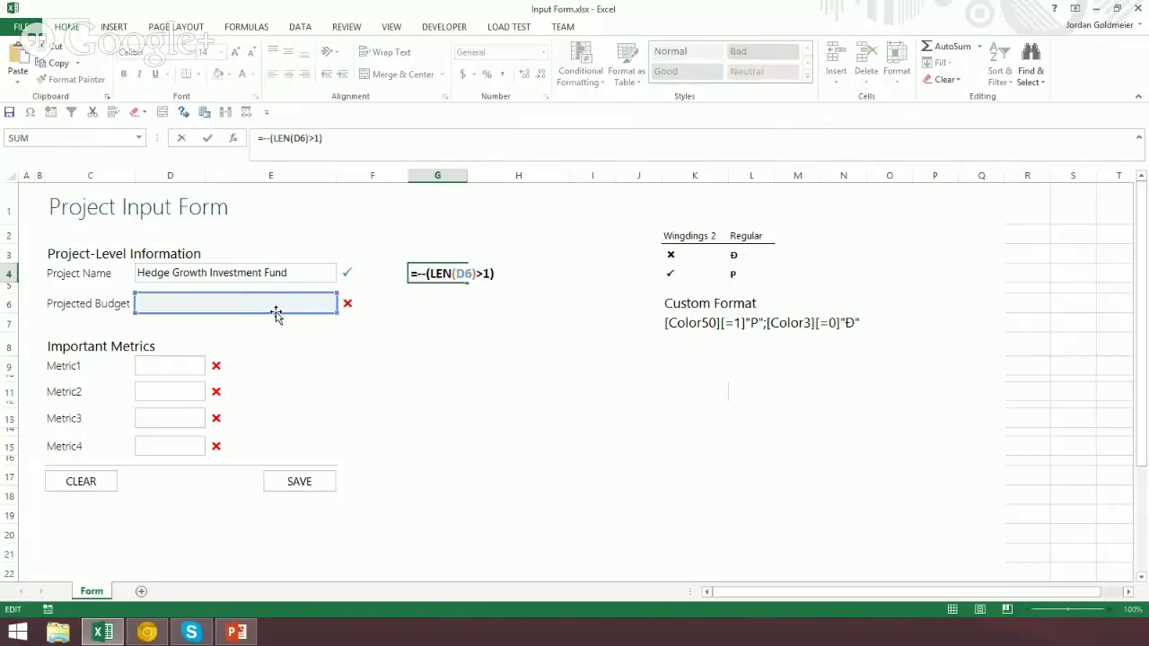
drag(276, 315, 277, 270)
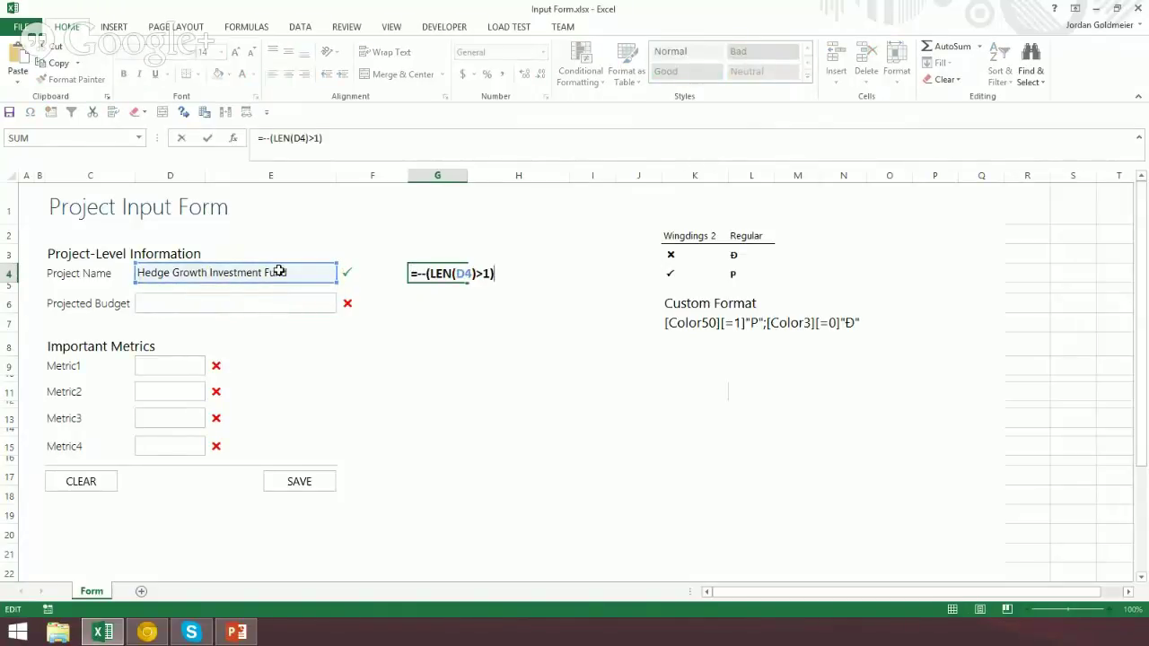
key(Return)
click(440, 274)
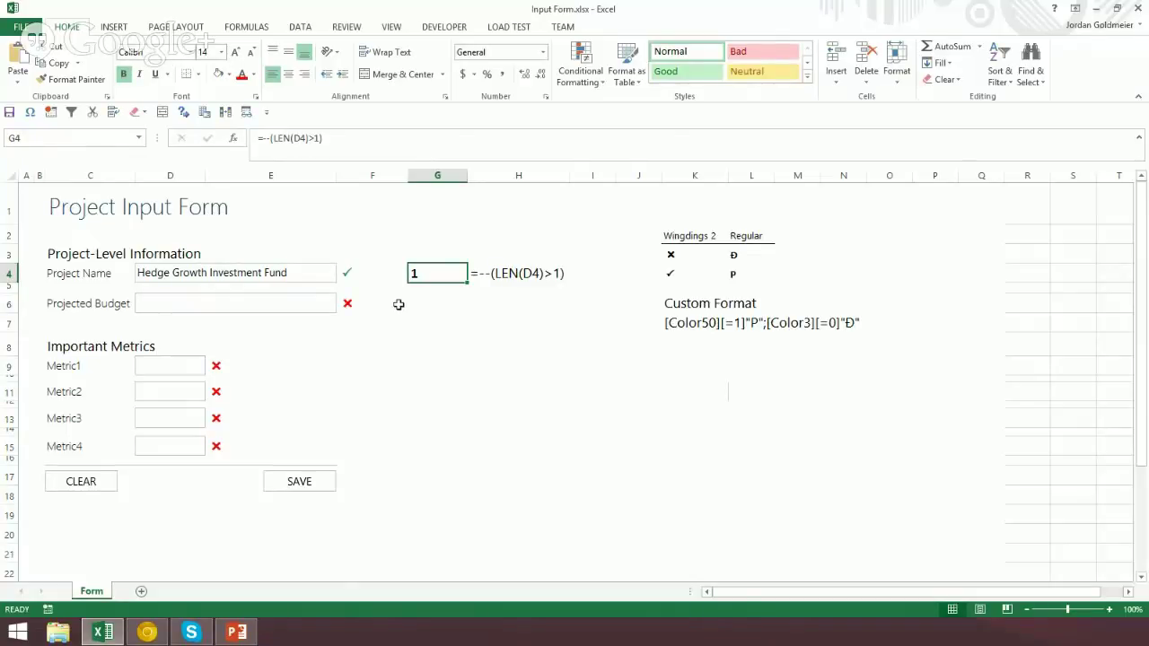
click(675, 255)
Open the Symbol dialog from the Insert tab and set its font to Wingdings 2.
key(Down)
click(685, 255)
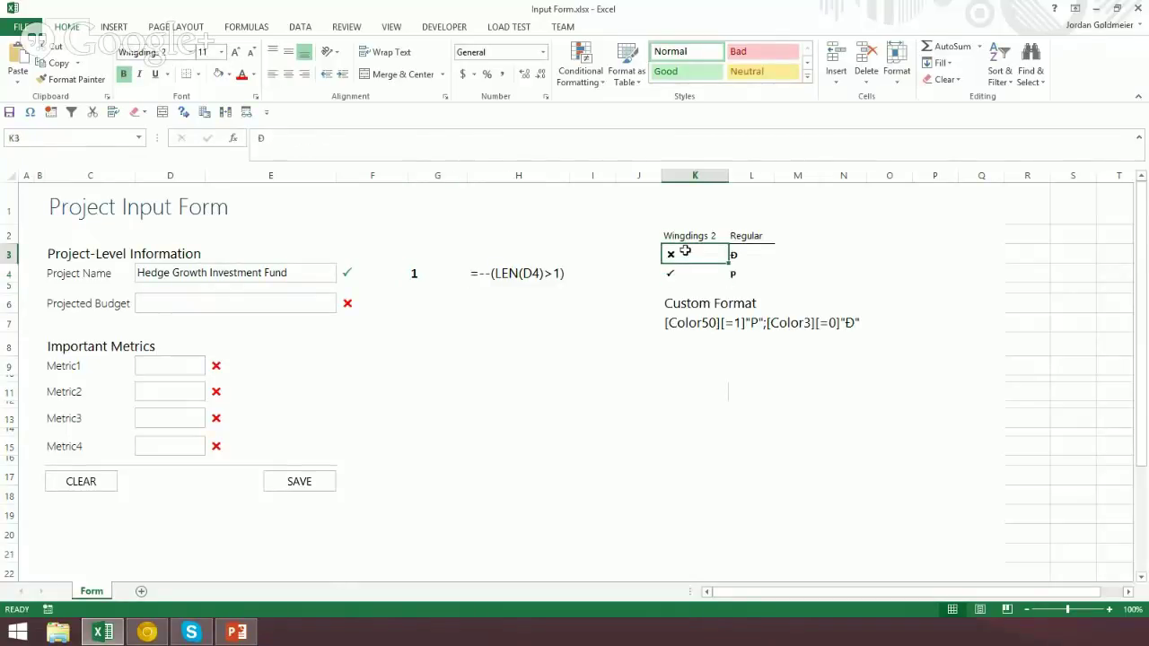
click(112, 28)
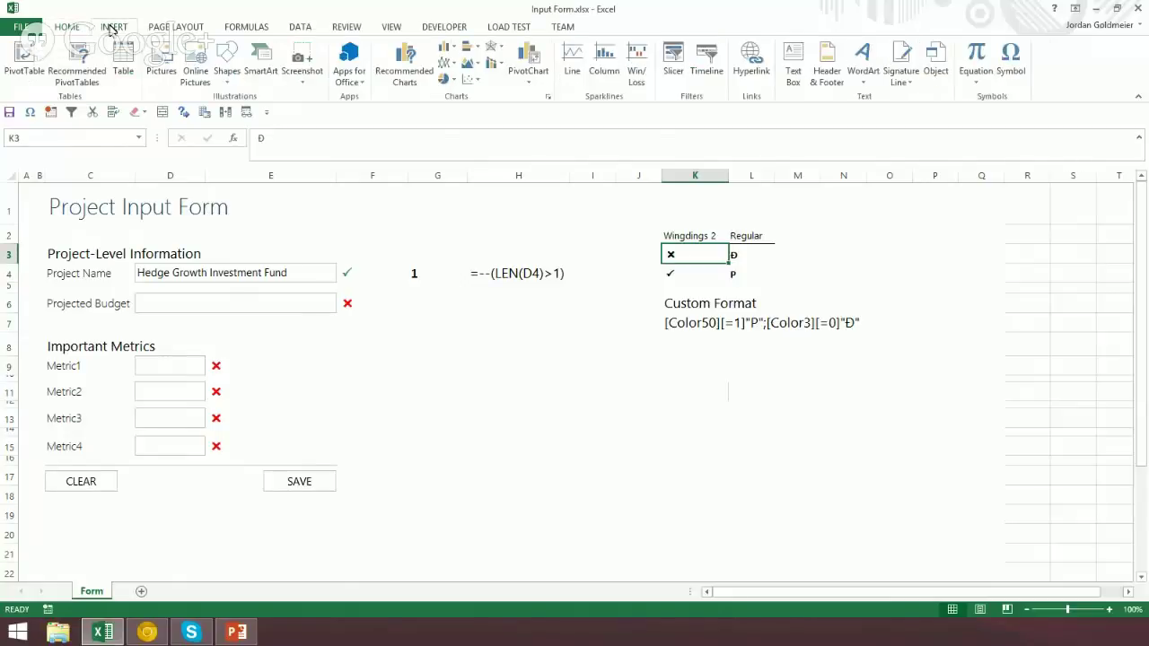
click(1012, 63)
click(798, 186)
drag(798, 205, 800, 255)
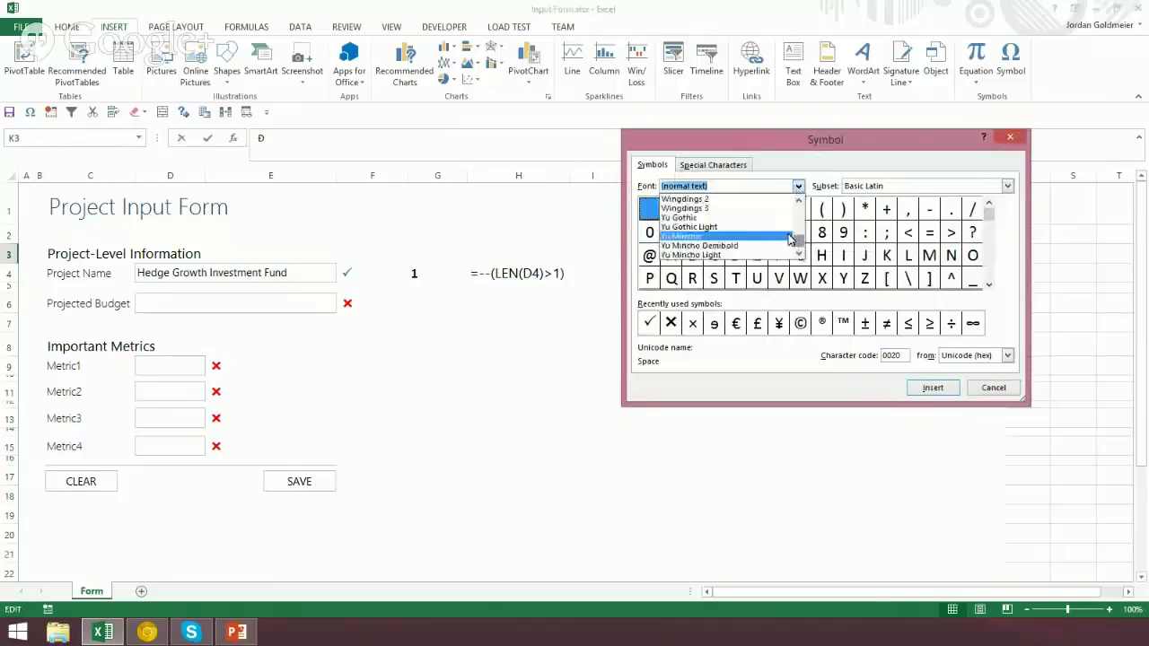
click(759, 203)
Move the Symbol dialog aside to reveal the notes, comparing Wingdings with Wingdings 2.
drag(812, 143, 392, 159)
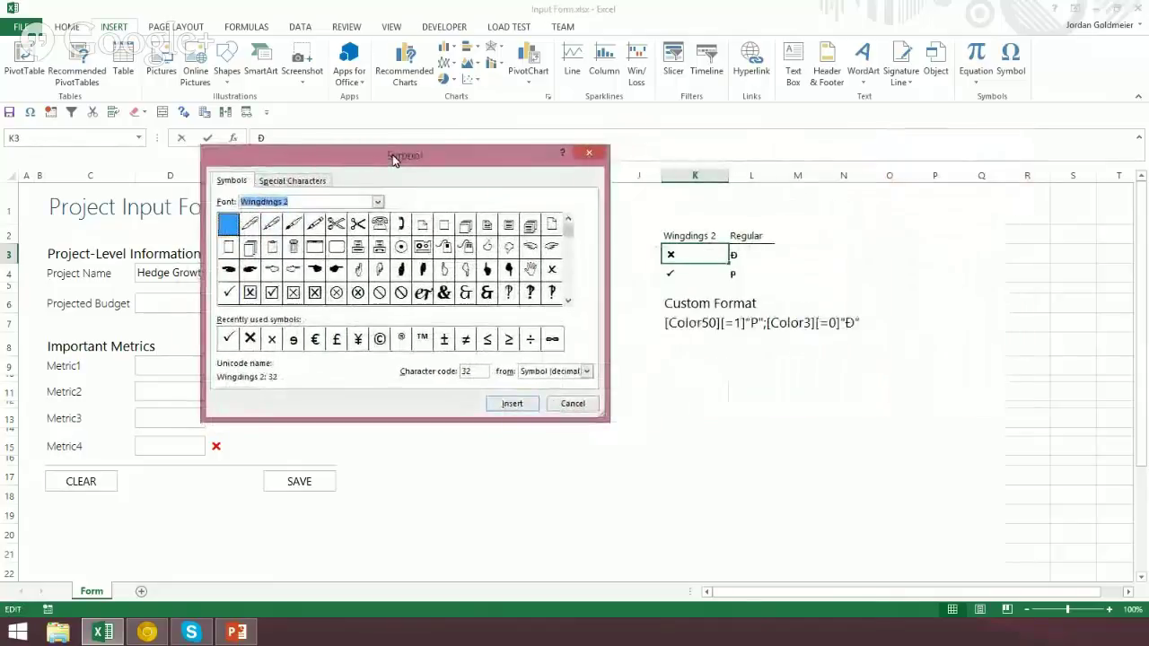
click(378, 202)
click(378, 219)
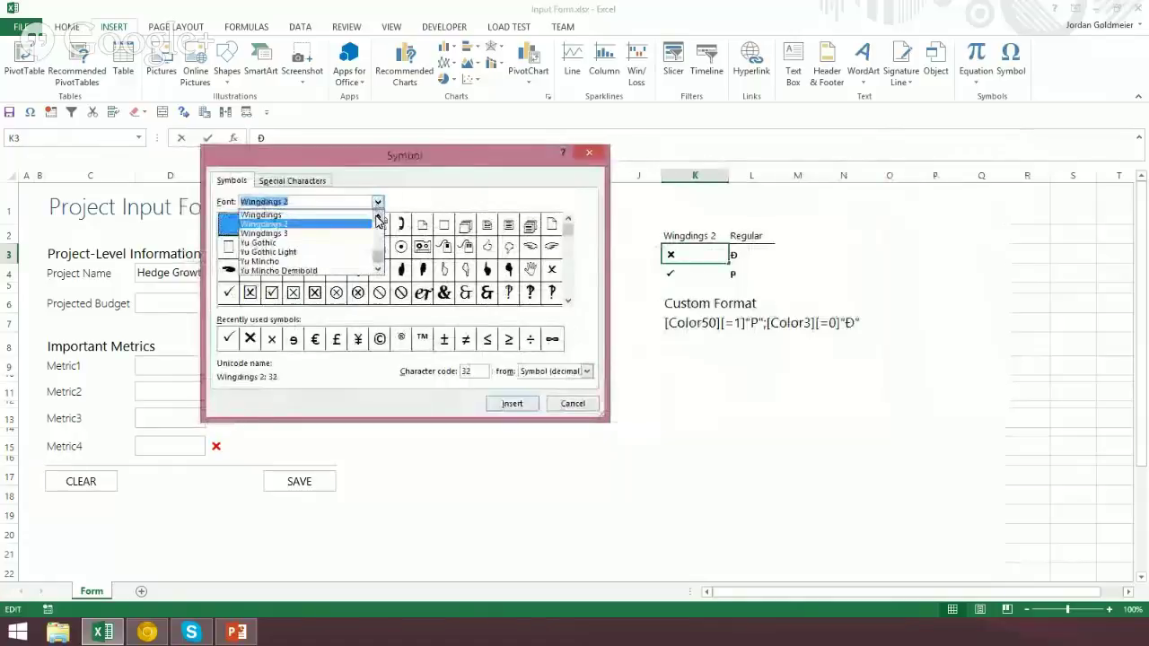
click(368, 215)
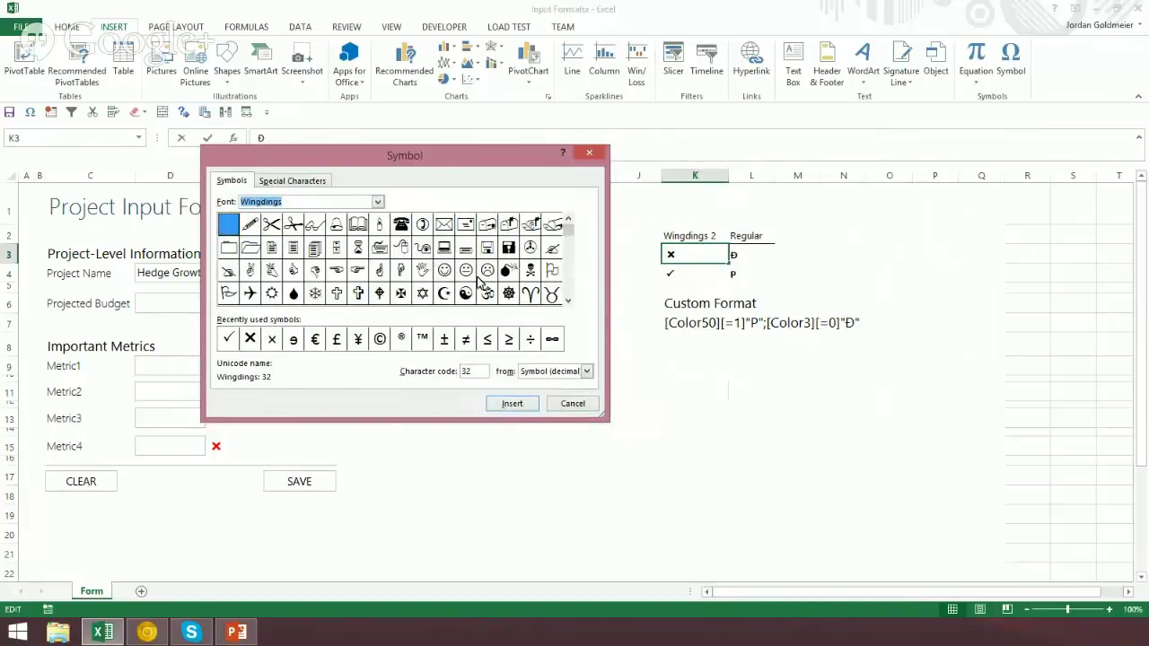
click(378, 202)
click(355, 233)
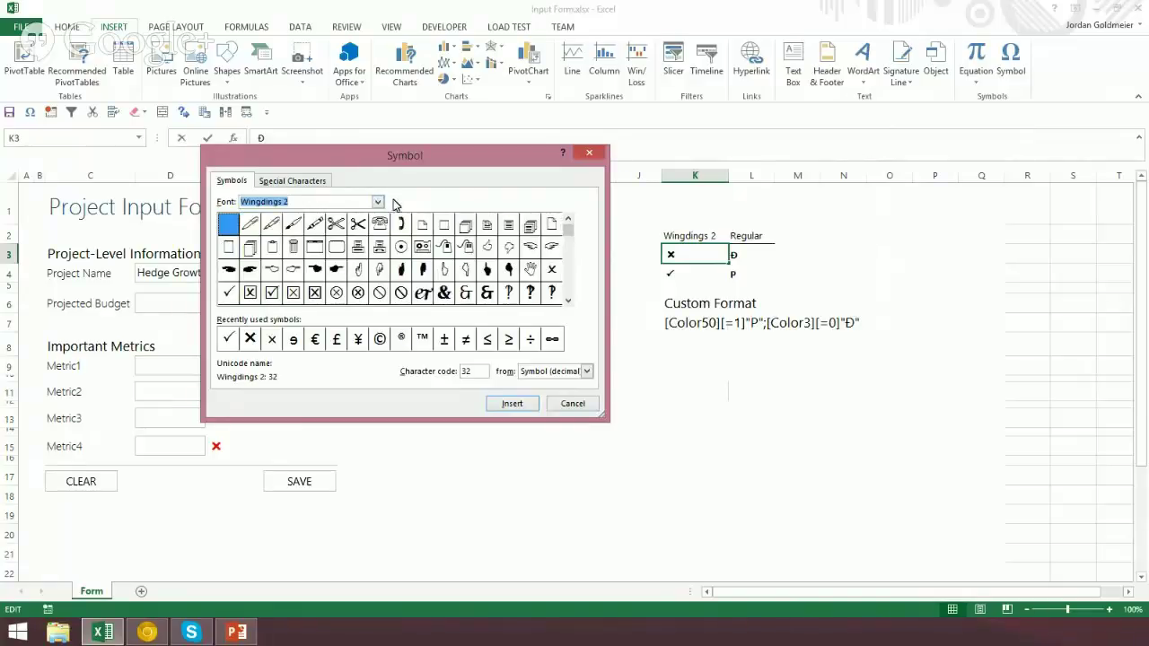
Read the codes of the check mark (80) and cross (208), then cancel without inserting.
click(227, 342)
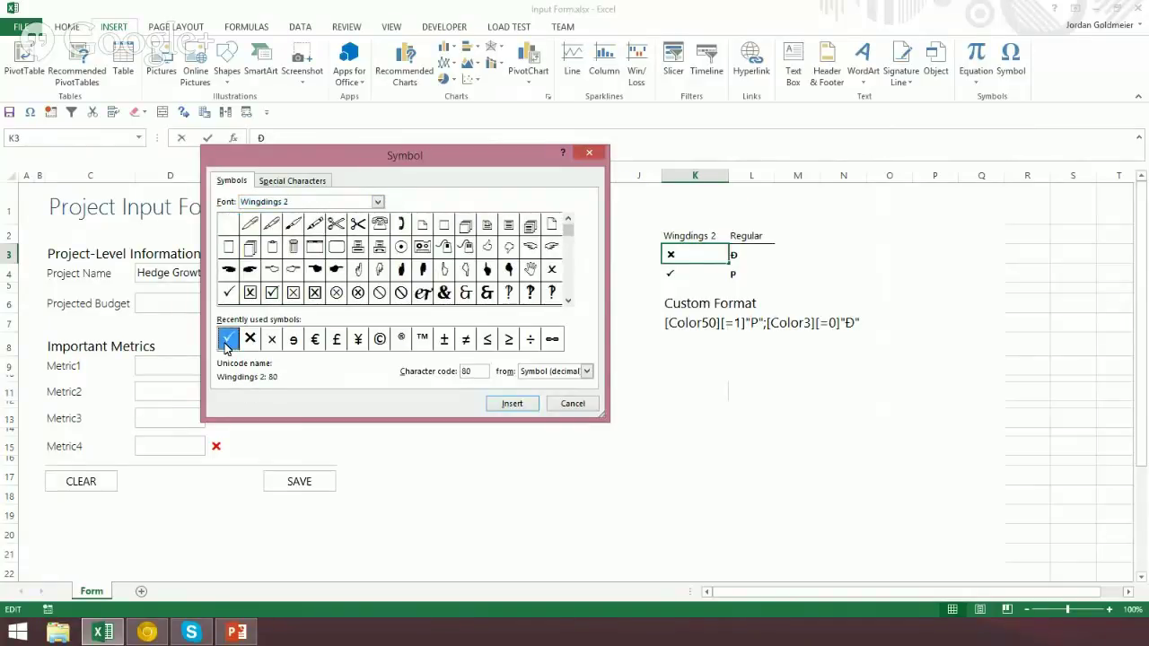
click(250, 341)
click(229, 341)
click(572, 404)
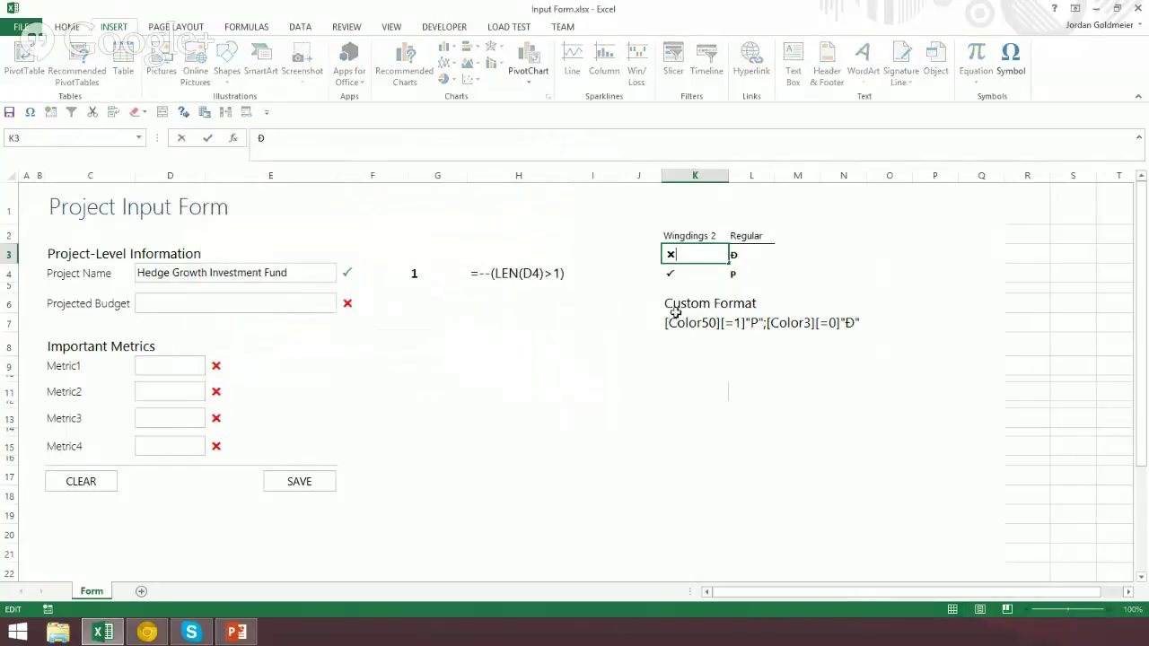
click(70, 27)
click(193, 53)
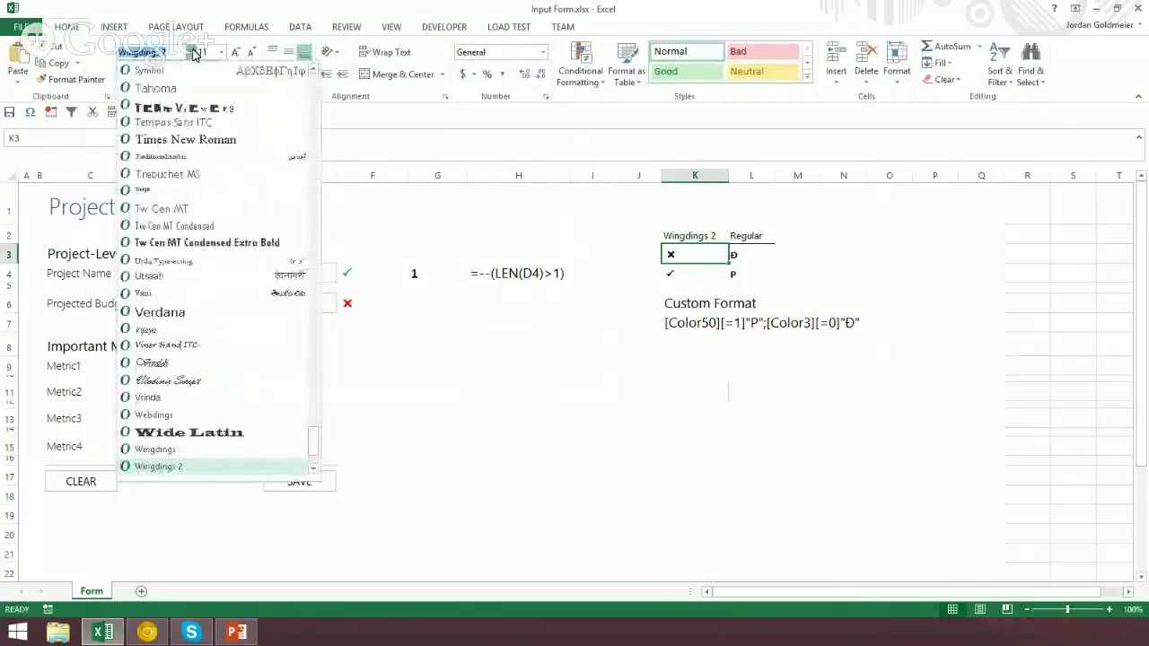
key(Home)
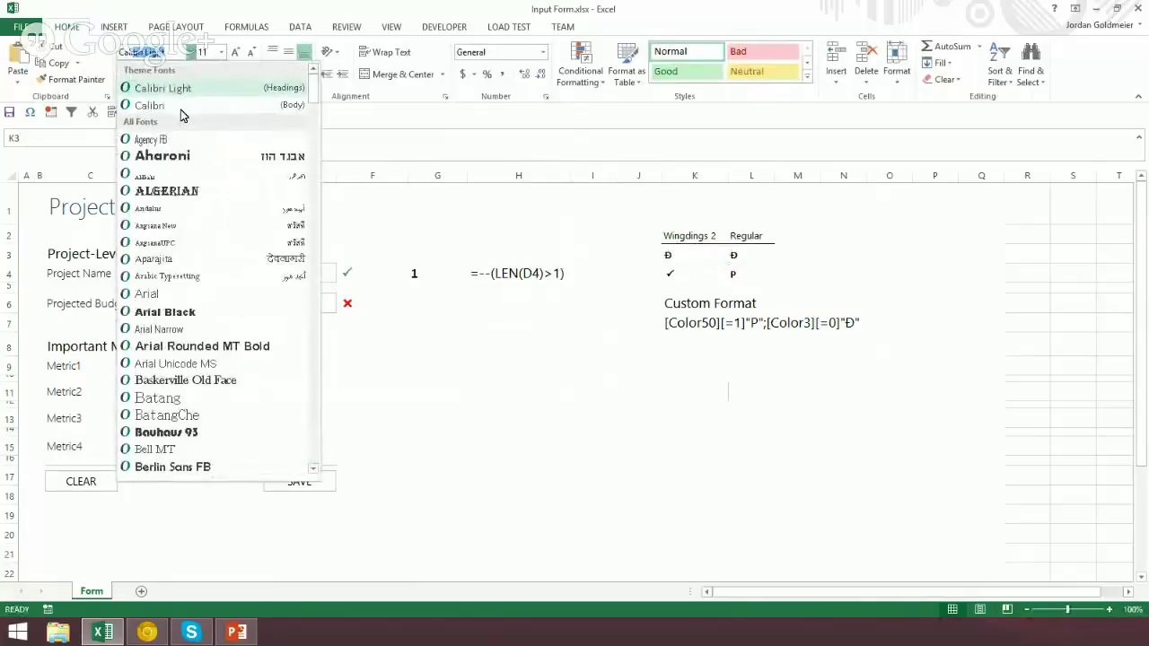
click(751, 252)
click(749, 255)
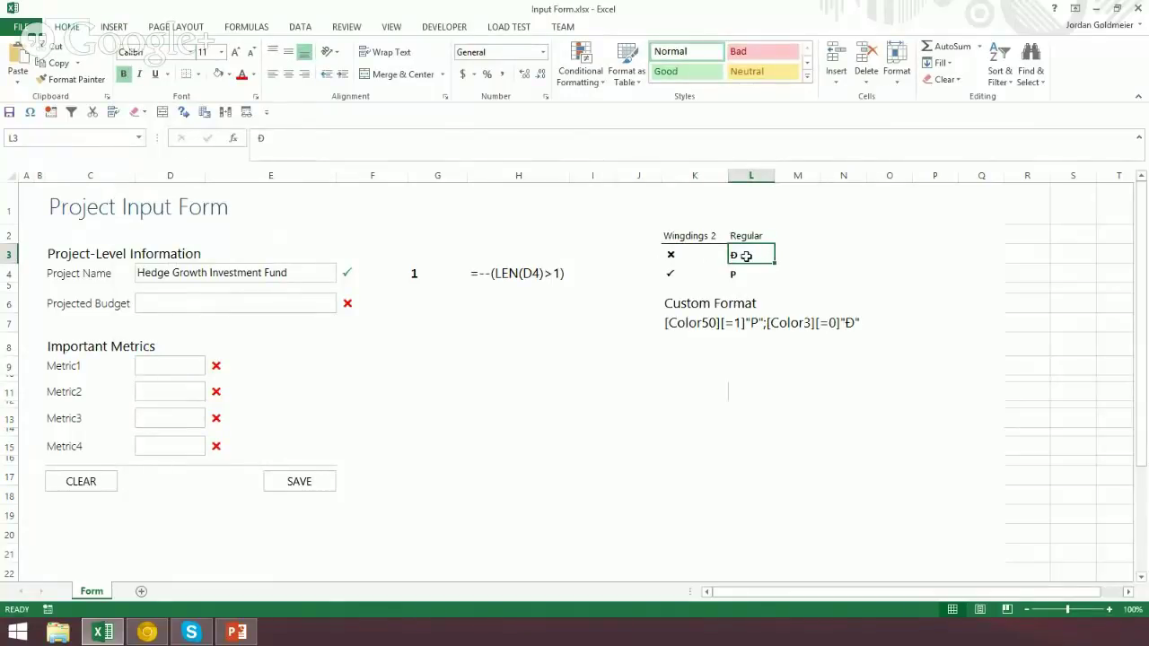
click(687, 274)
click(746, 273)
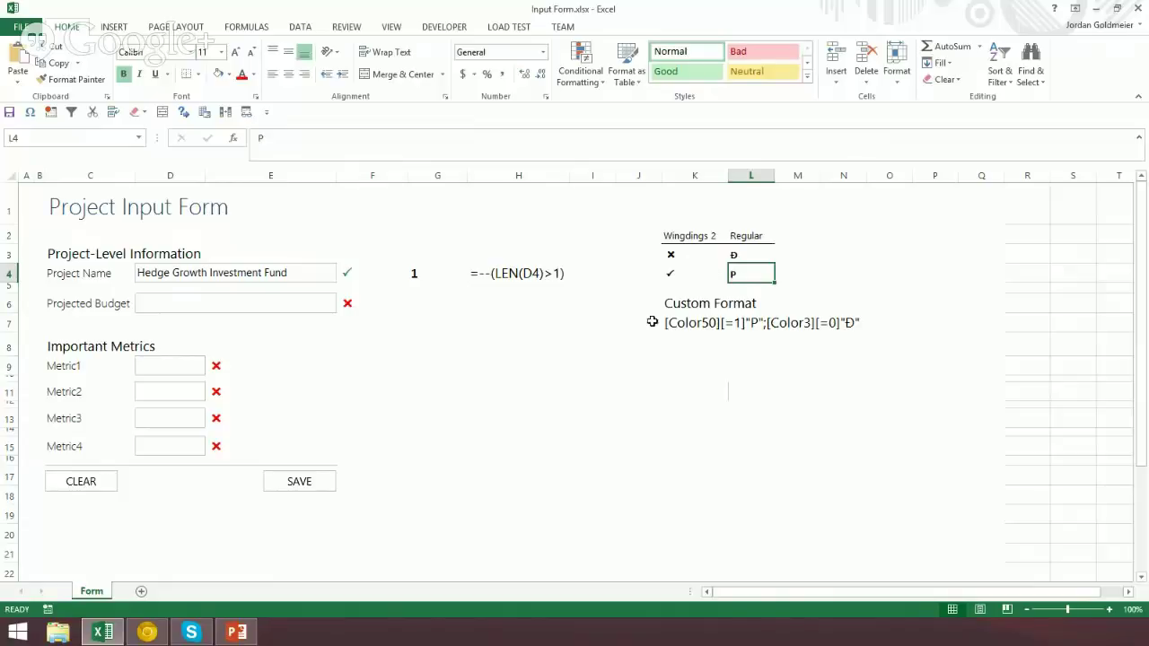
click(360, 274)
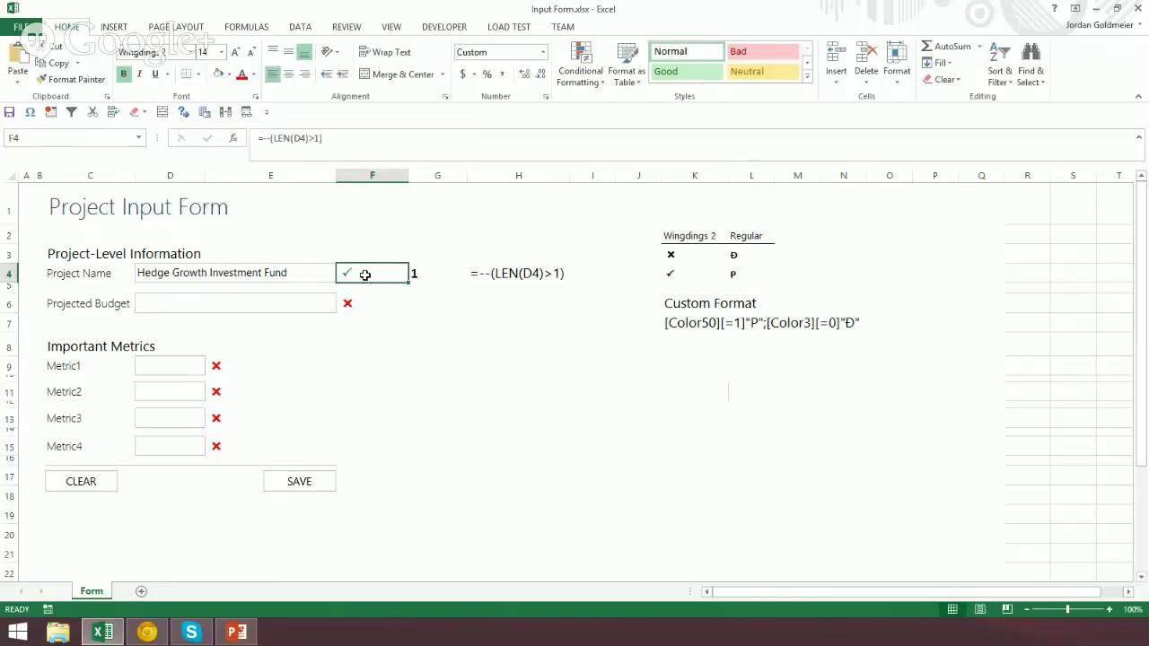
click(542, 56)
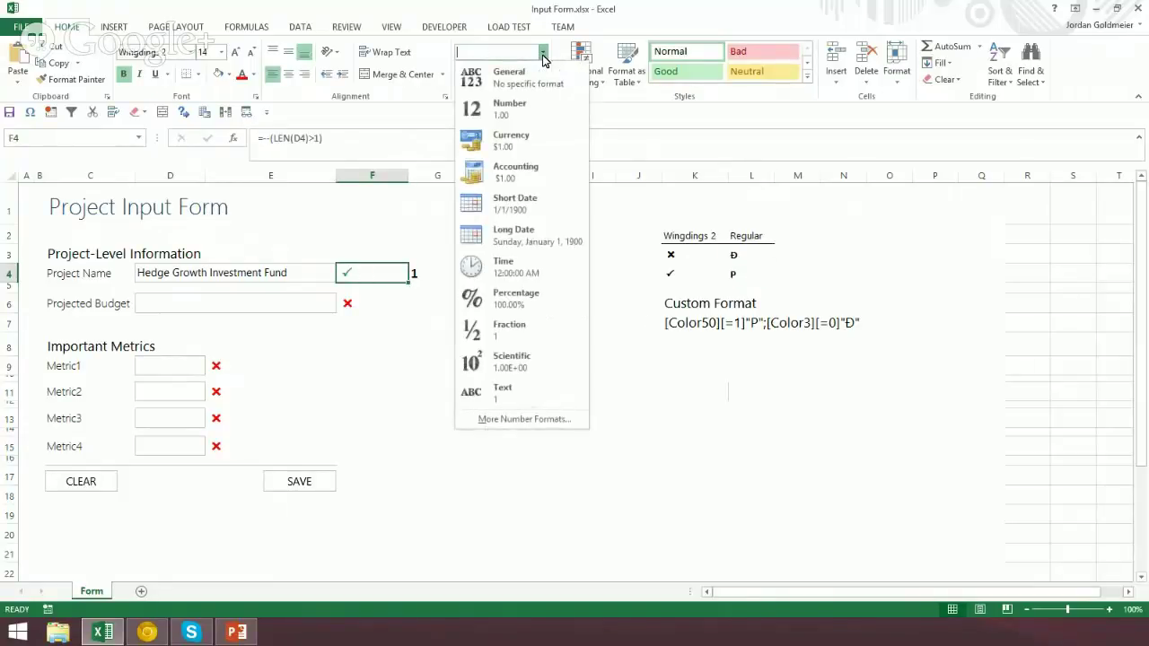
click(529, 419)
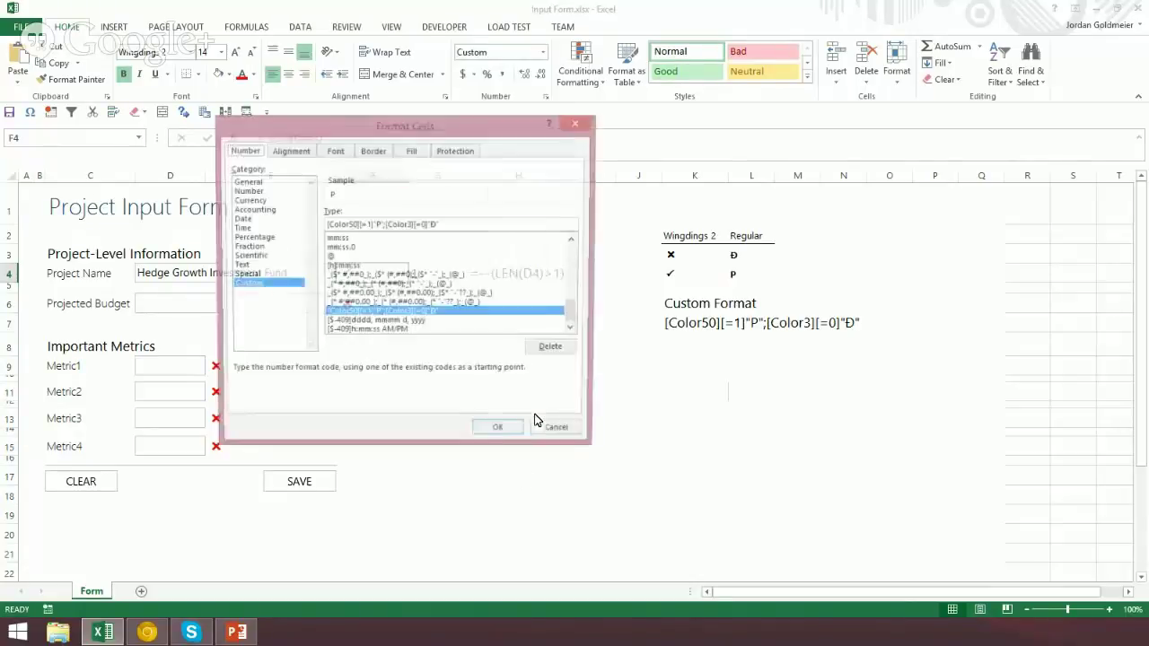
click(446, 225)
drag(446, 225, 306, 220)
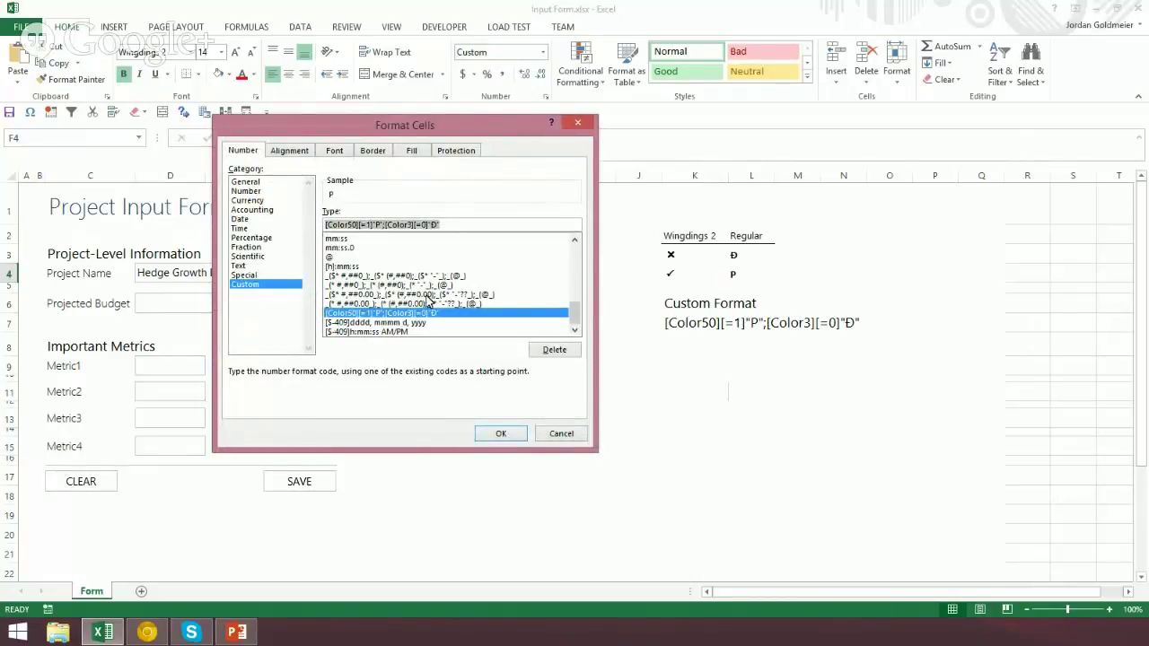
click(364, 224)
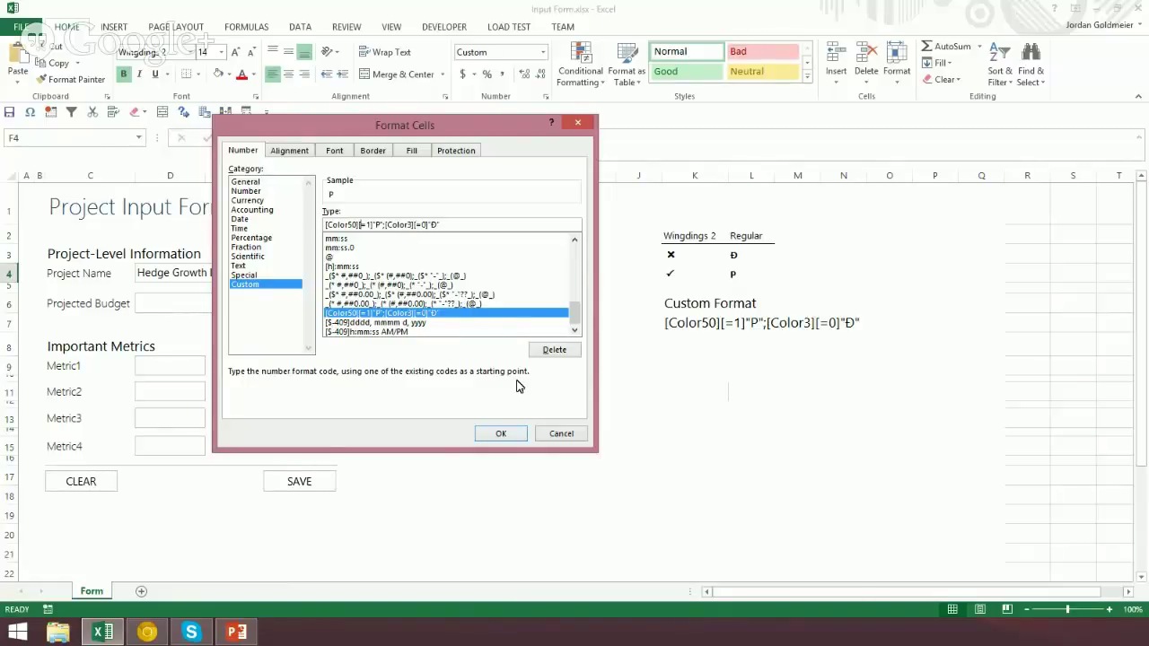
click(551, 437)
click(735, 325)
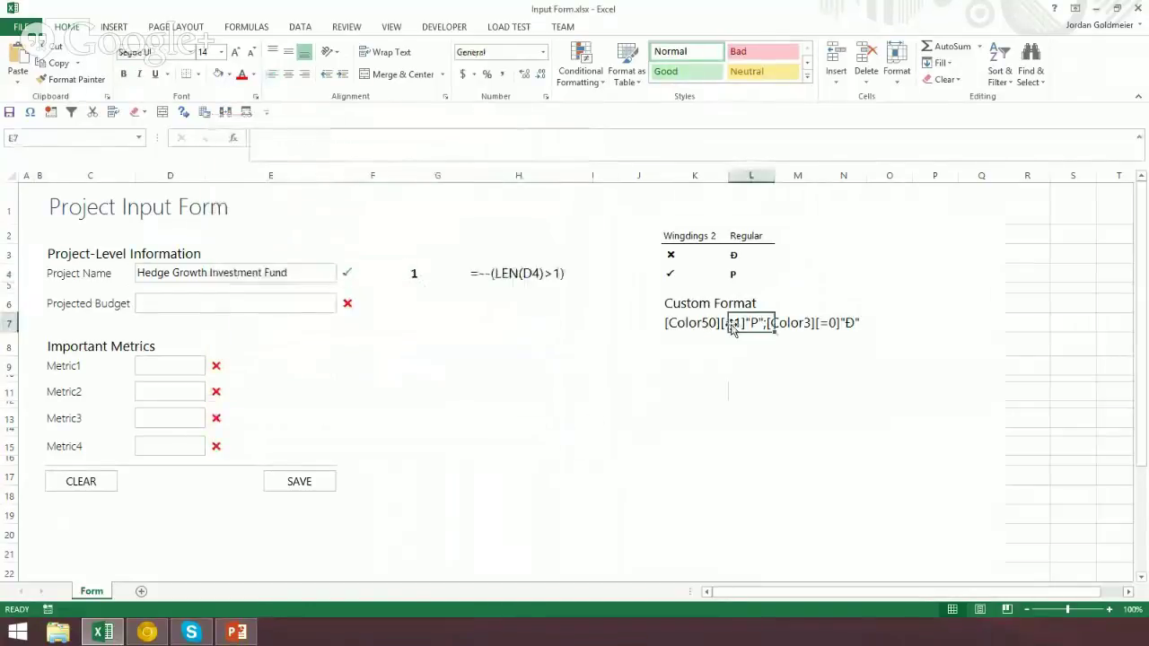
click(717, 327)
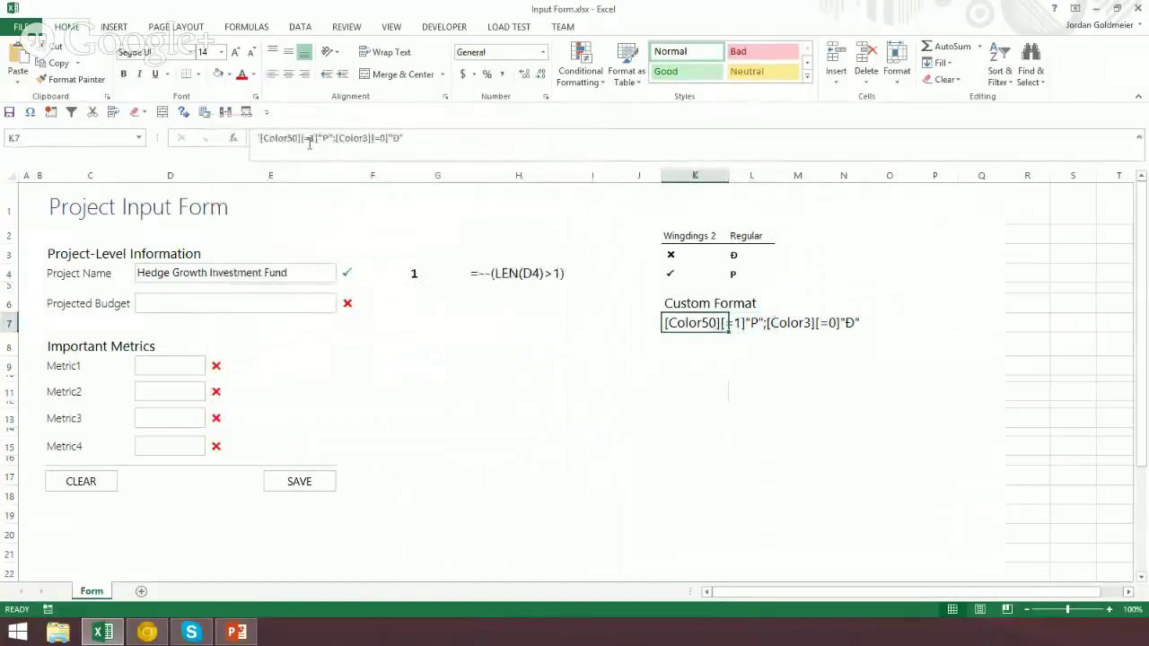
click(309, 138)
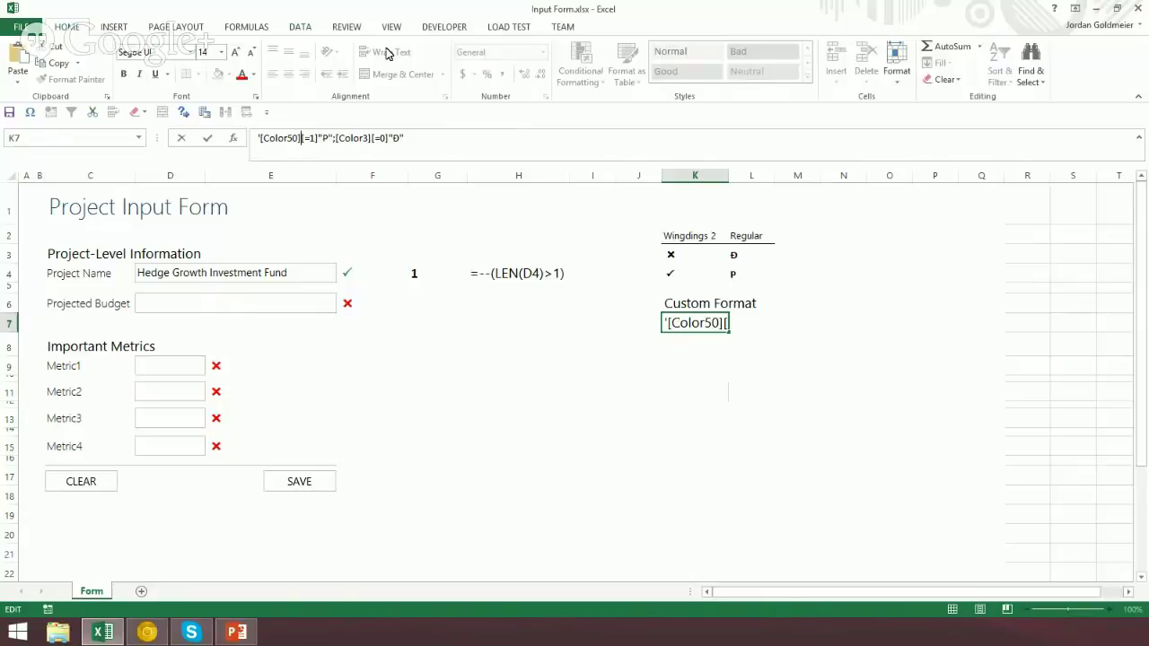
key(ctrl+Return)
click(545, 97)
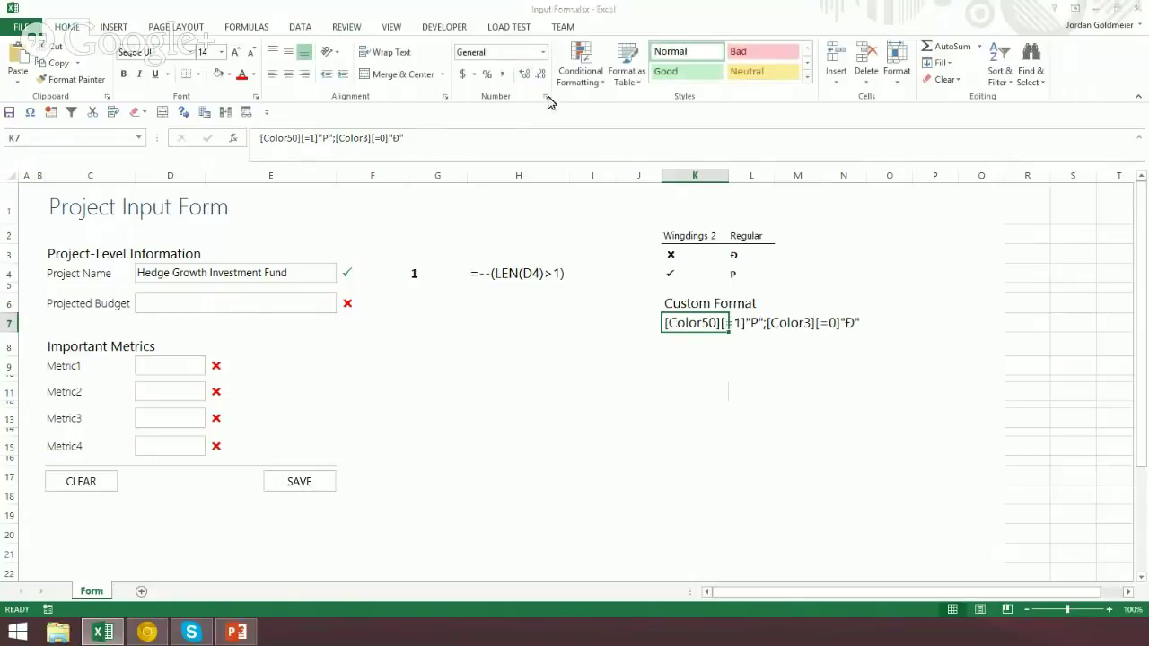
click(256, 284)
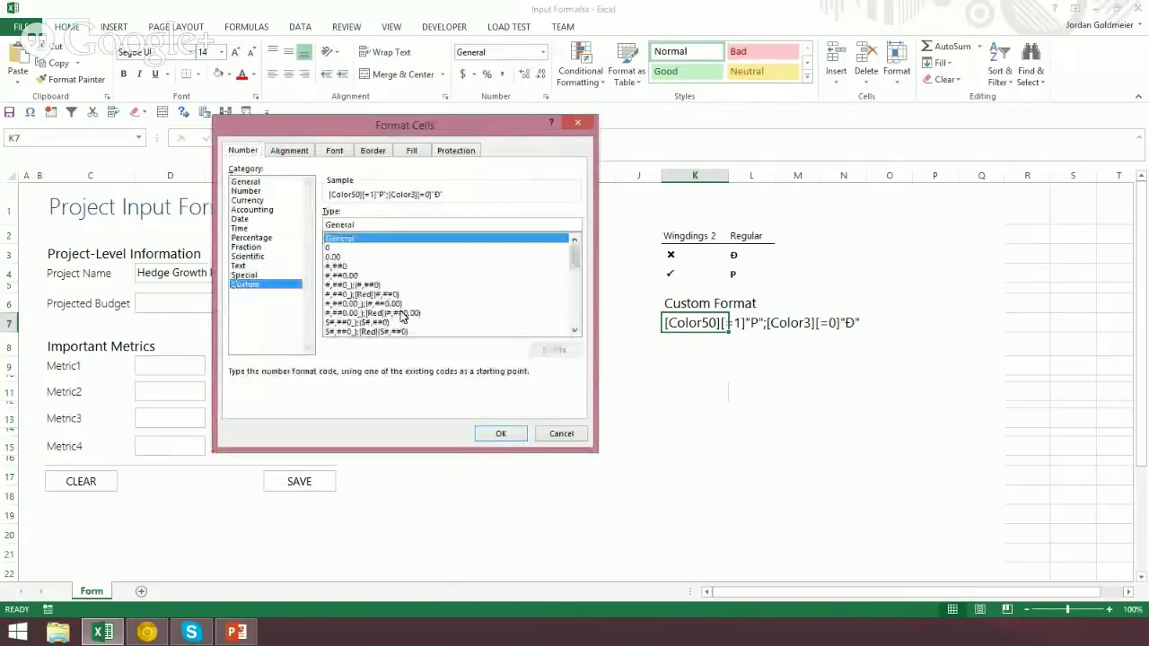
click(402, 312)
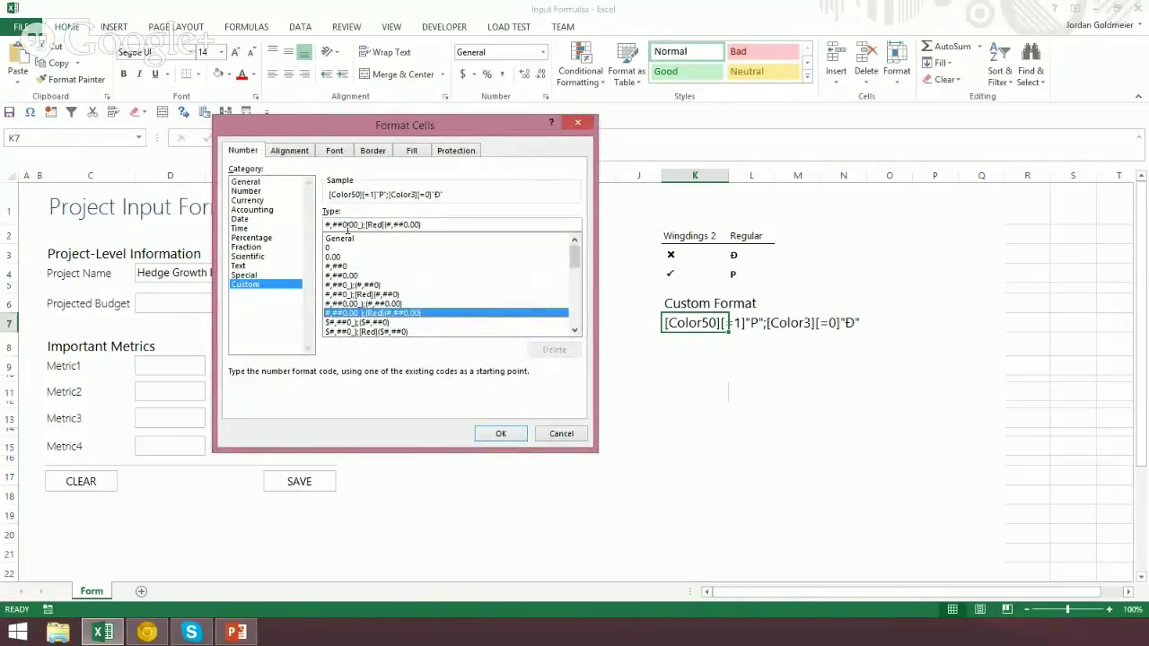
drag(575, 258, 576, 334)
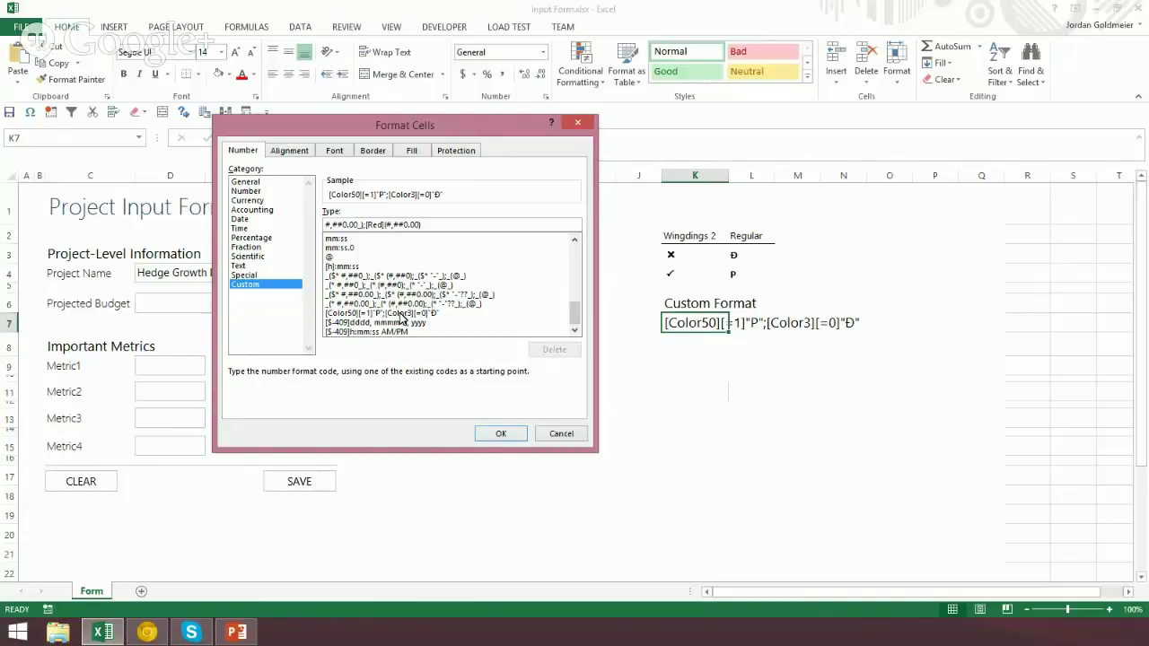
click(401, 313)
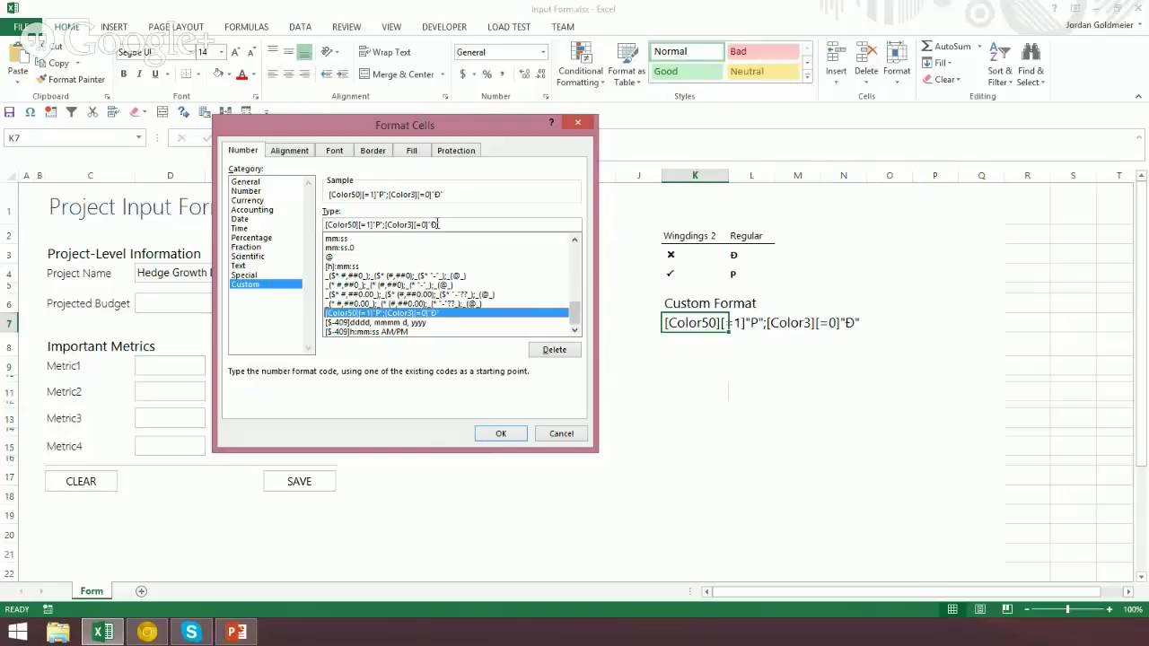
click(561, 435)
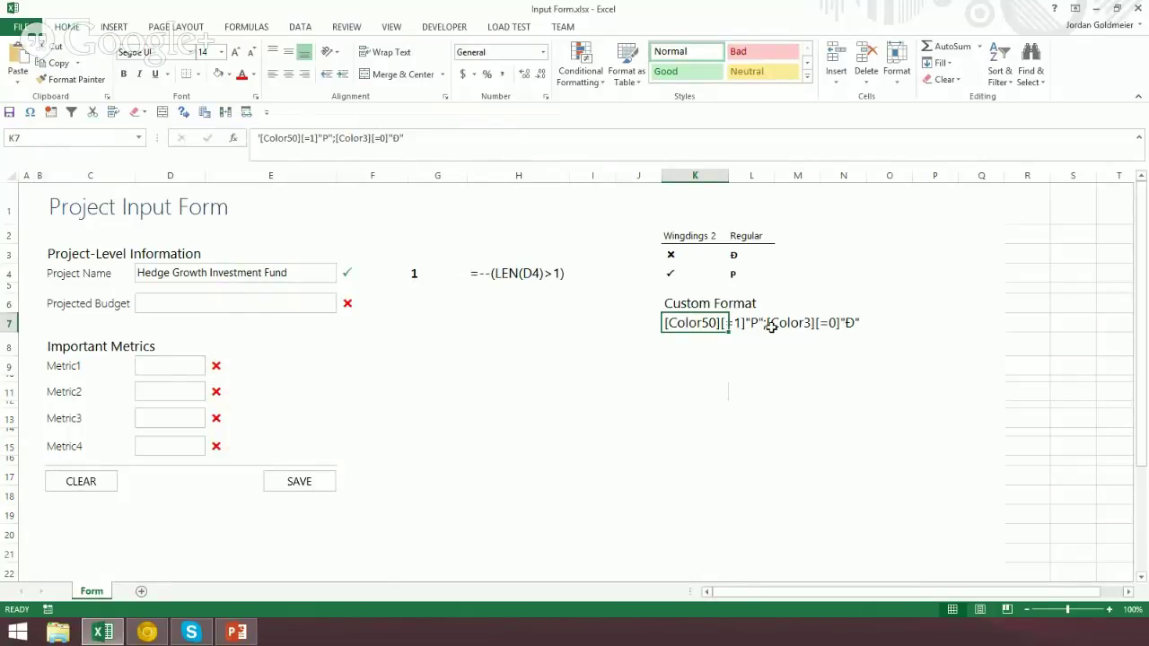
Reset F4 to the General number format and the Calibri font.
click(345, 274)
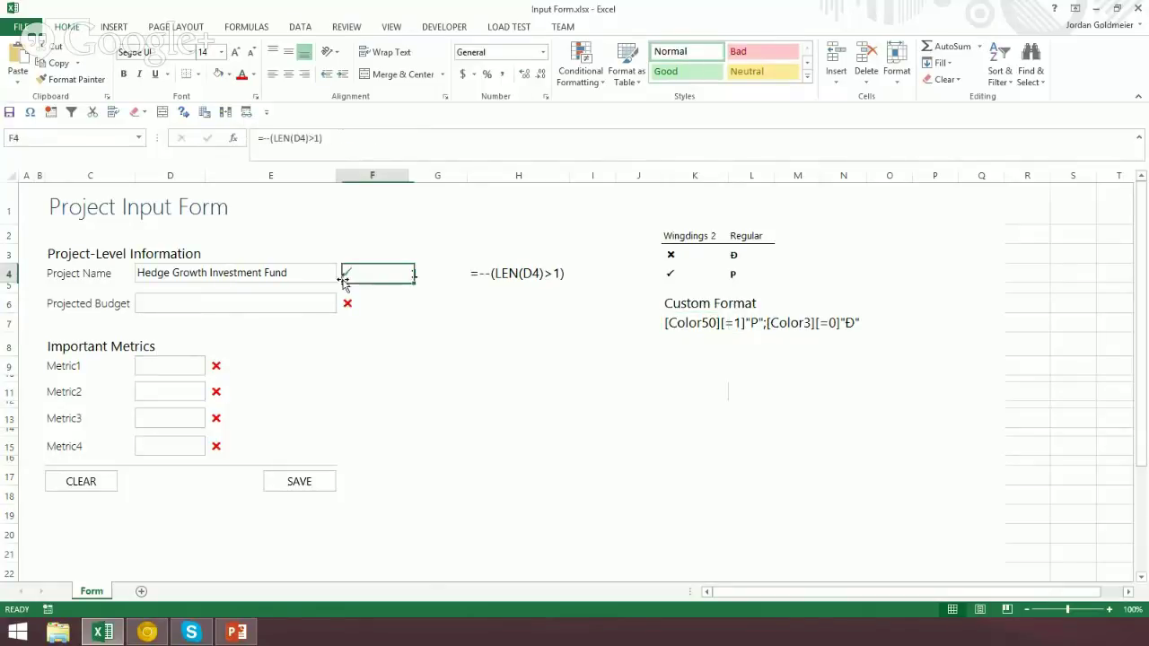
click(543, 52)
click(528, 79)
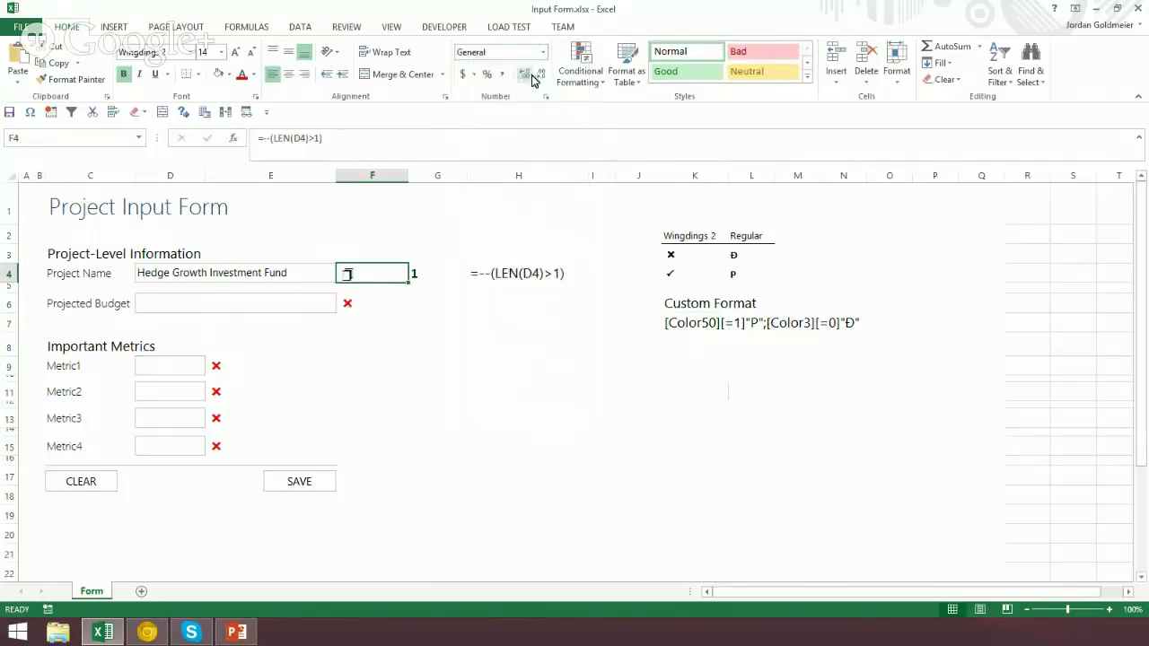
click(190, 52)
drag(312, 442, 262, 25)
click(224, 106)
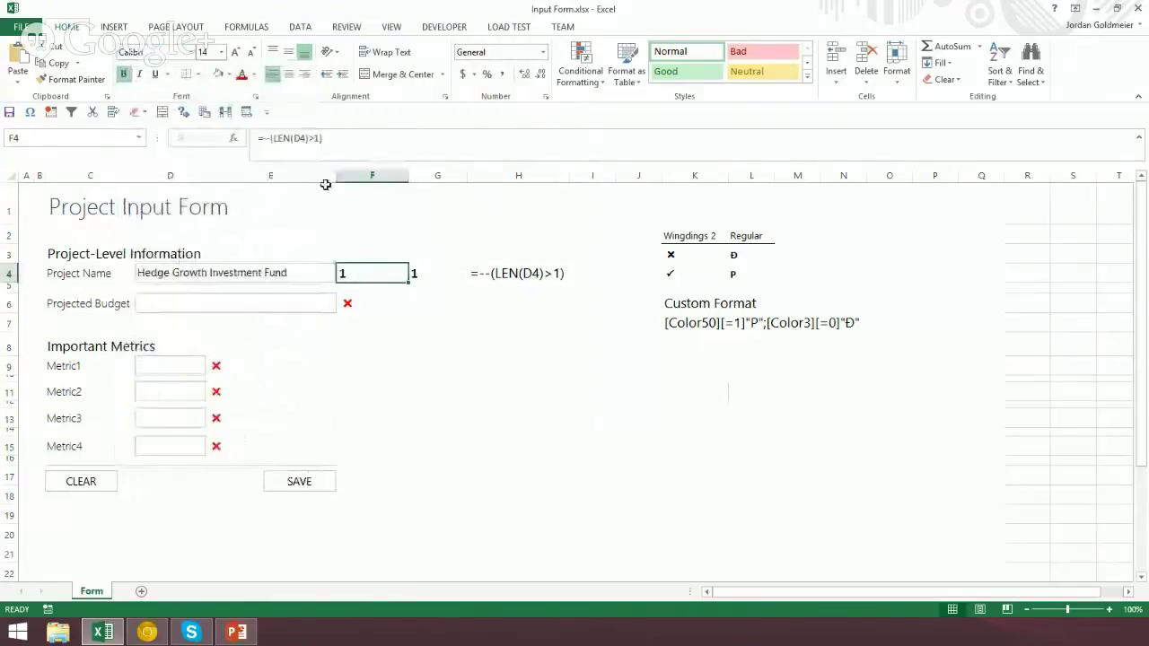
Give F4 the custom number format [=1][Color 50]"P".
click(542, 51)
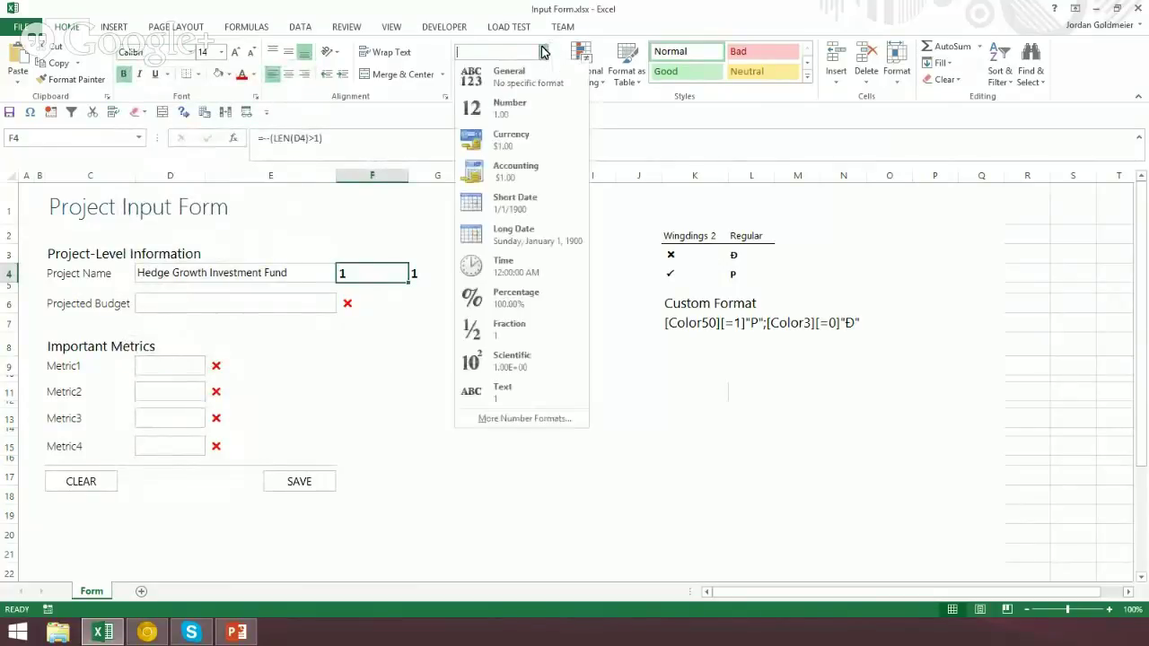
click(524, 420)
click(245, 284)
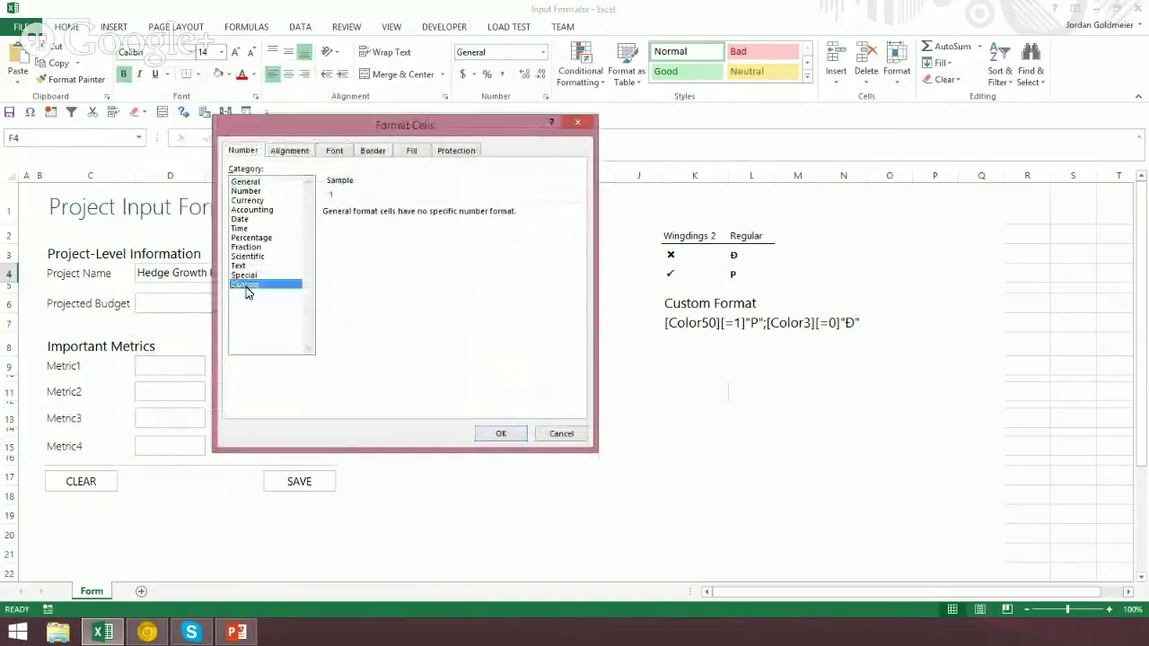
drag(363, 126, 427, 224)
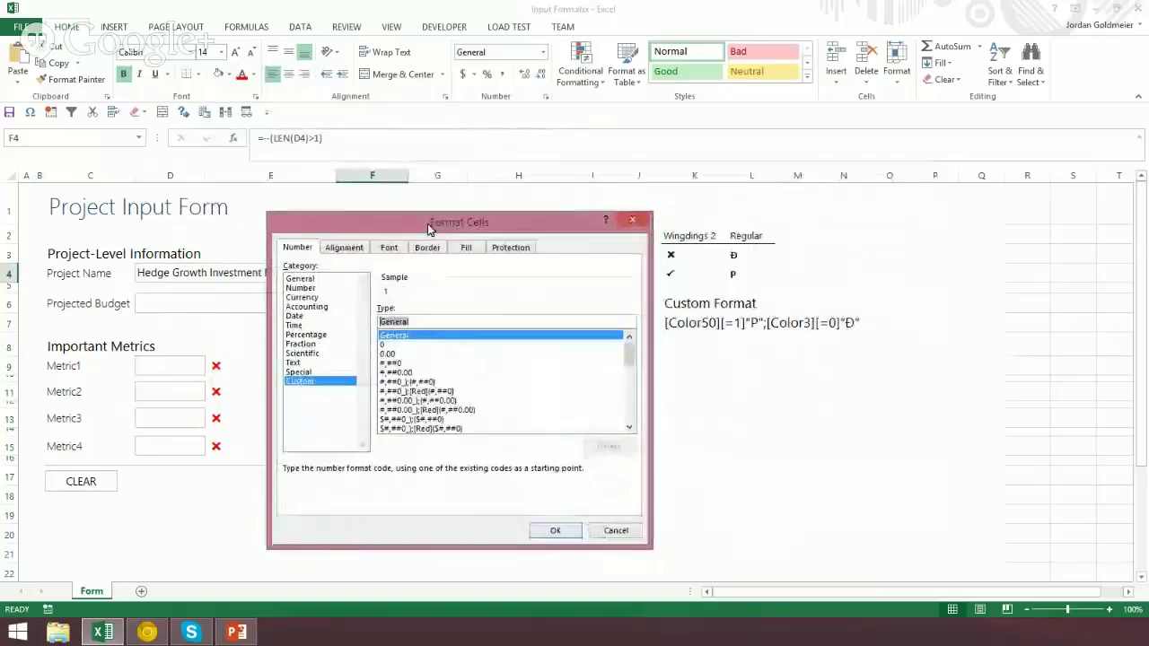
text([=1)
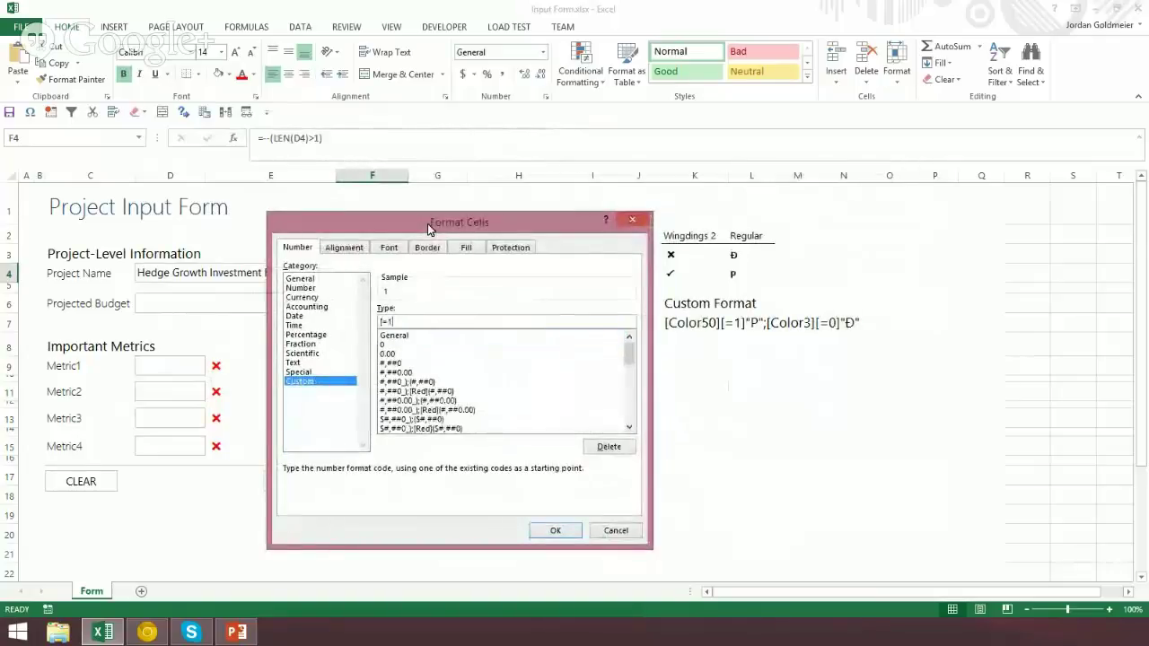
text(][Color 50])
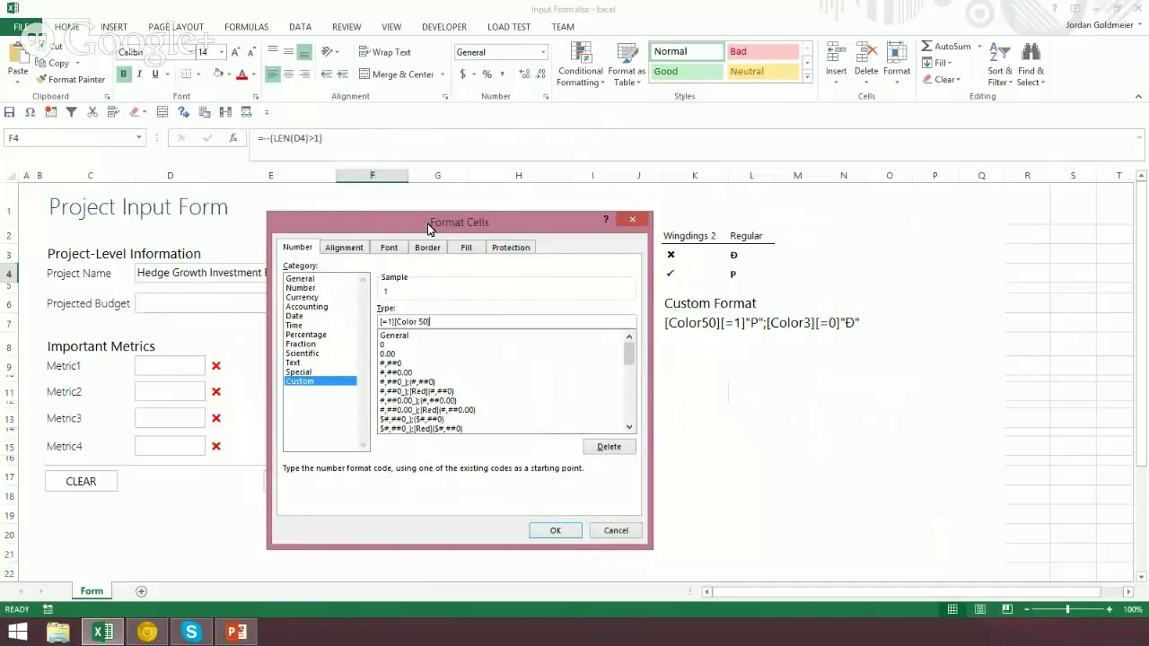
text("P")
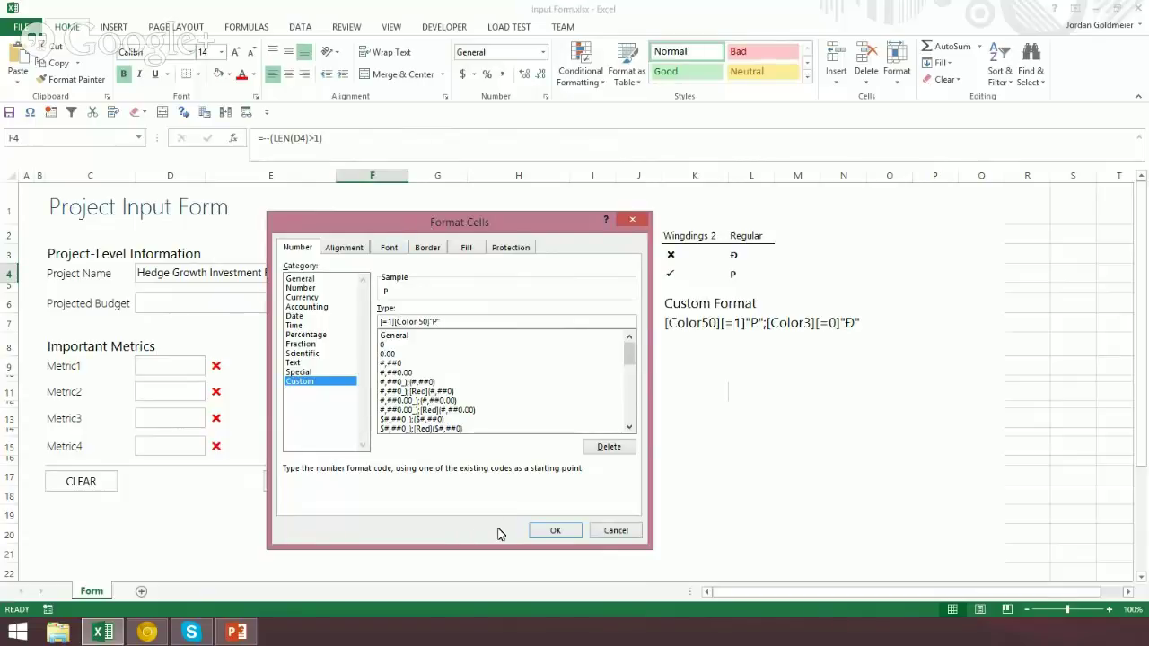
click(555, 531)
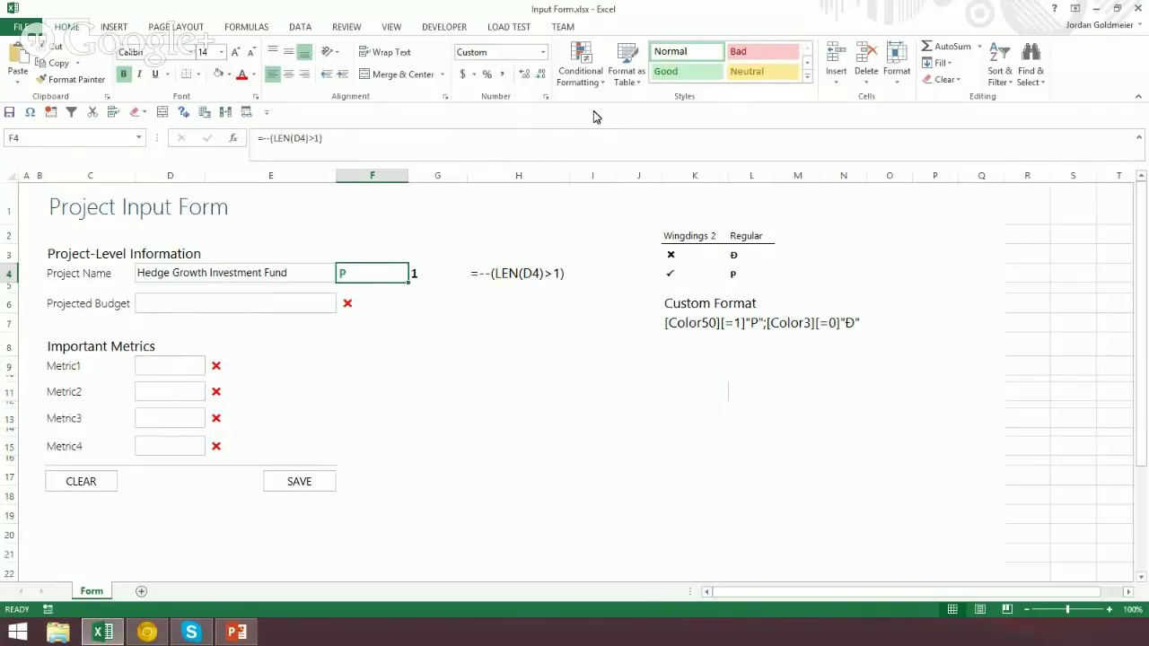
click(841, 323)
Apply the saved [Color50][=1]"P";[Color3][=0]"Đ" custom format to F4 and enter Wingdings as its font.
click(687, 339)
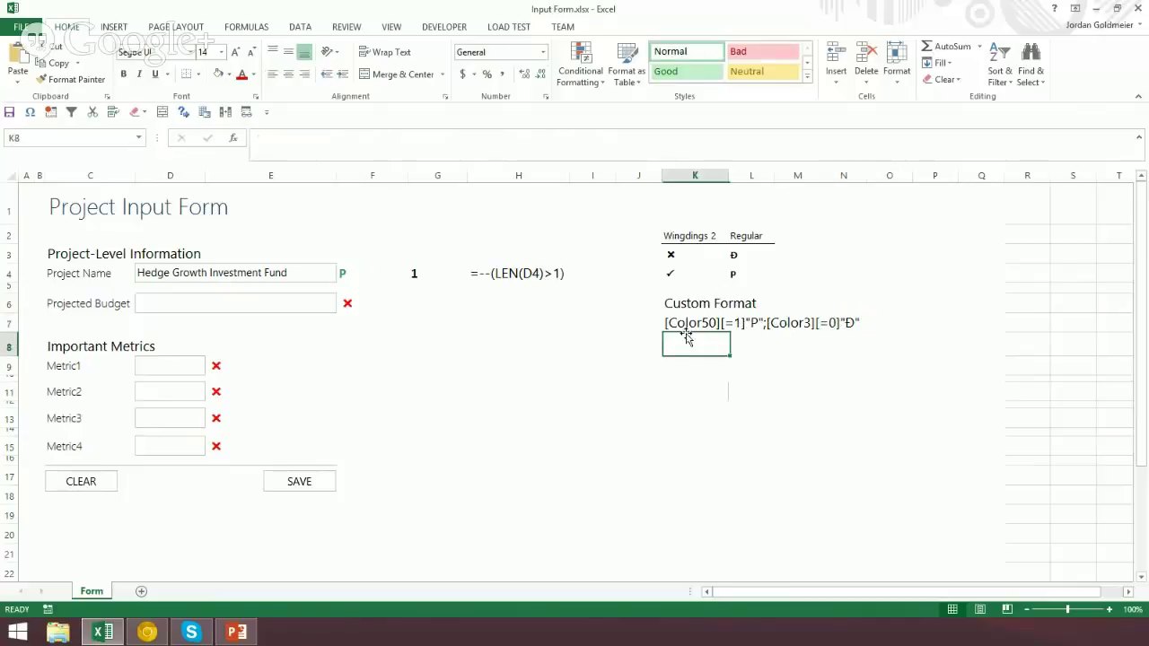
click(680, 325)
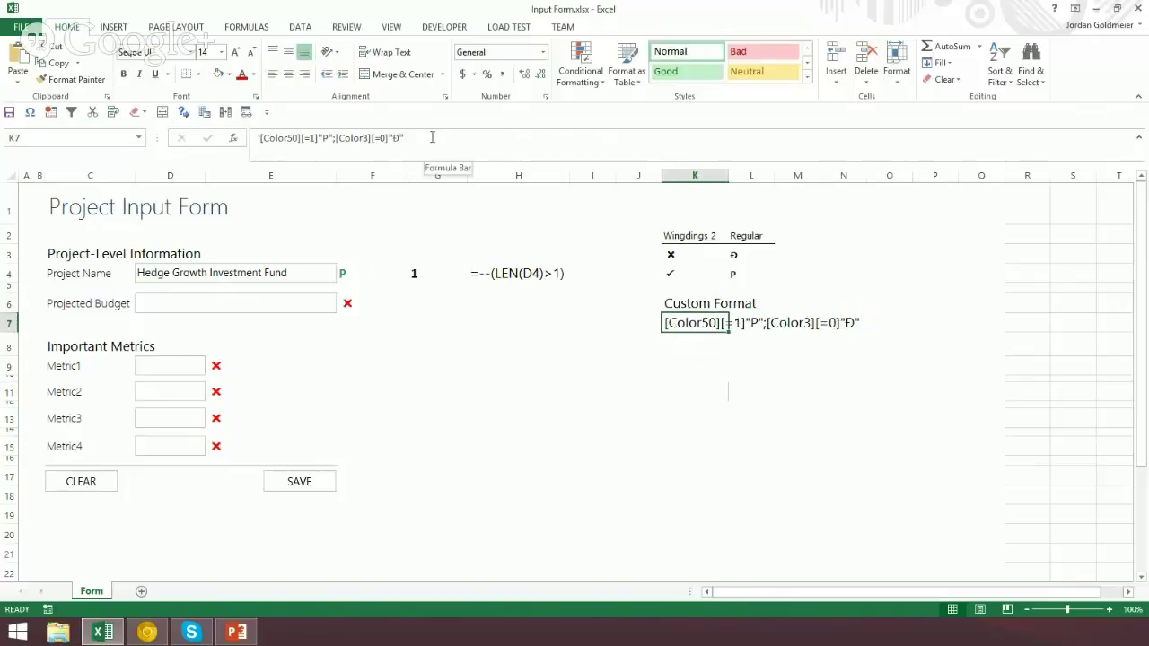
click(351, 271)
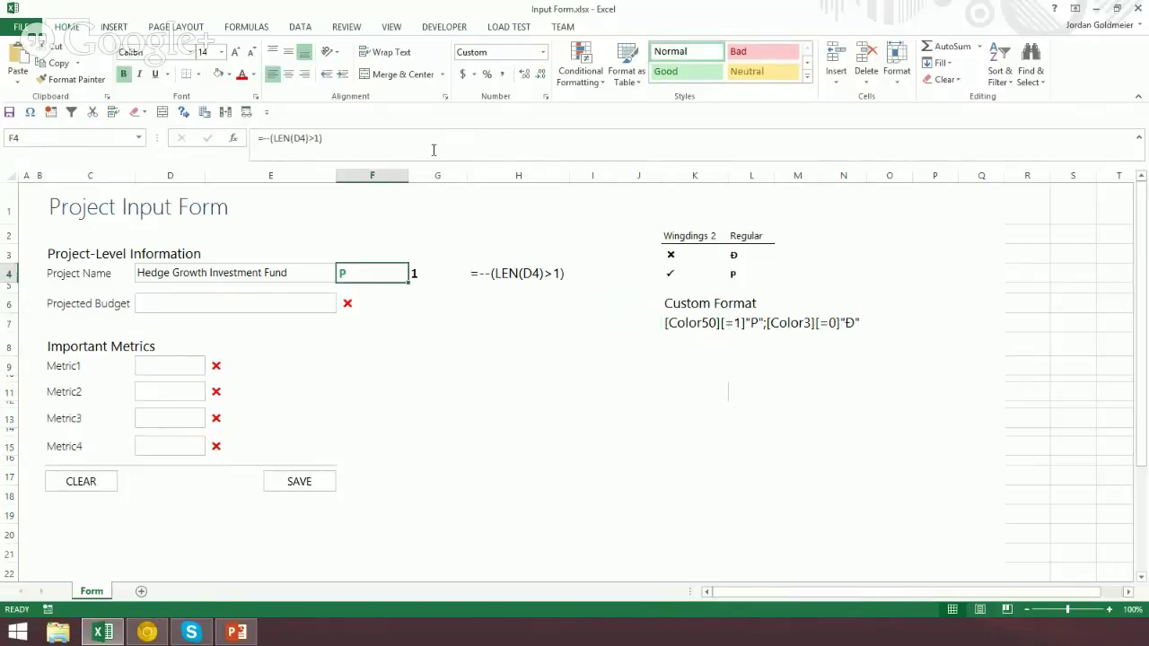
click(543, 52)
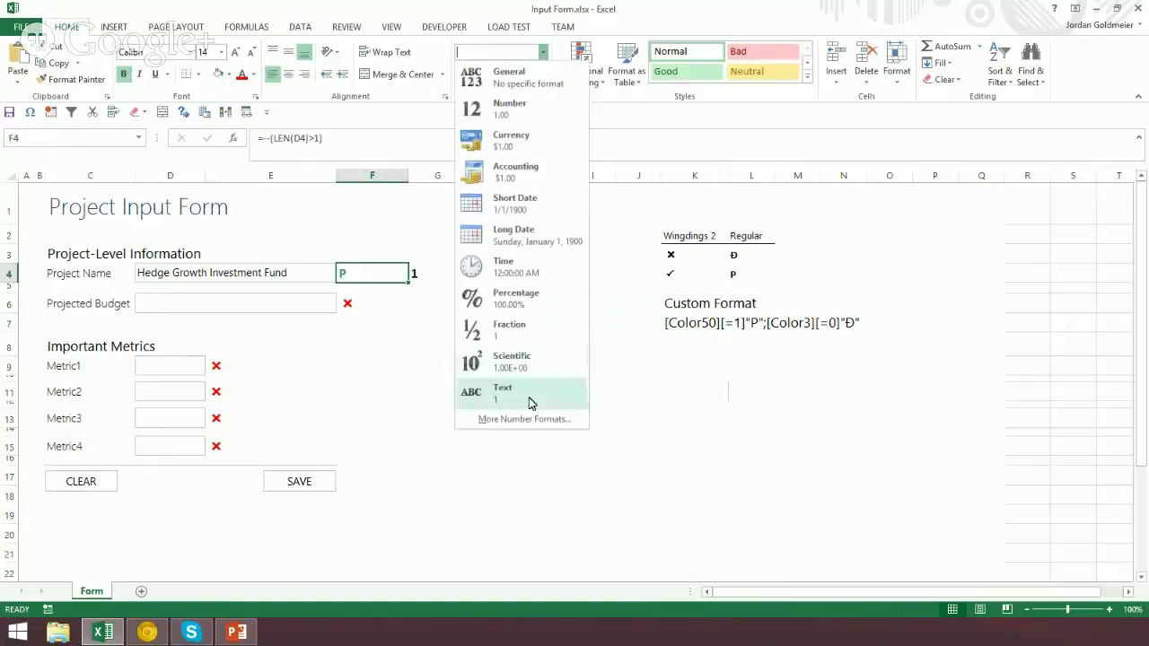
click(529, 418)
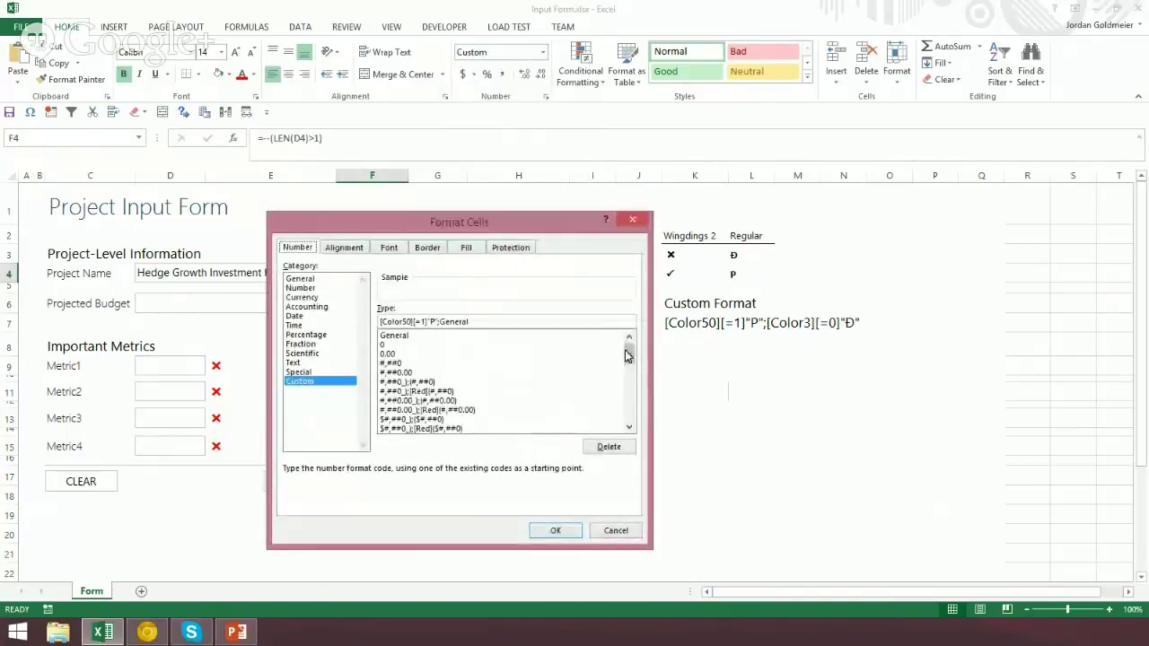
drag(631, 341, 631, 443)
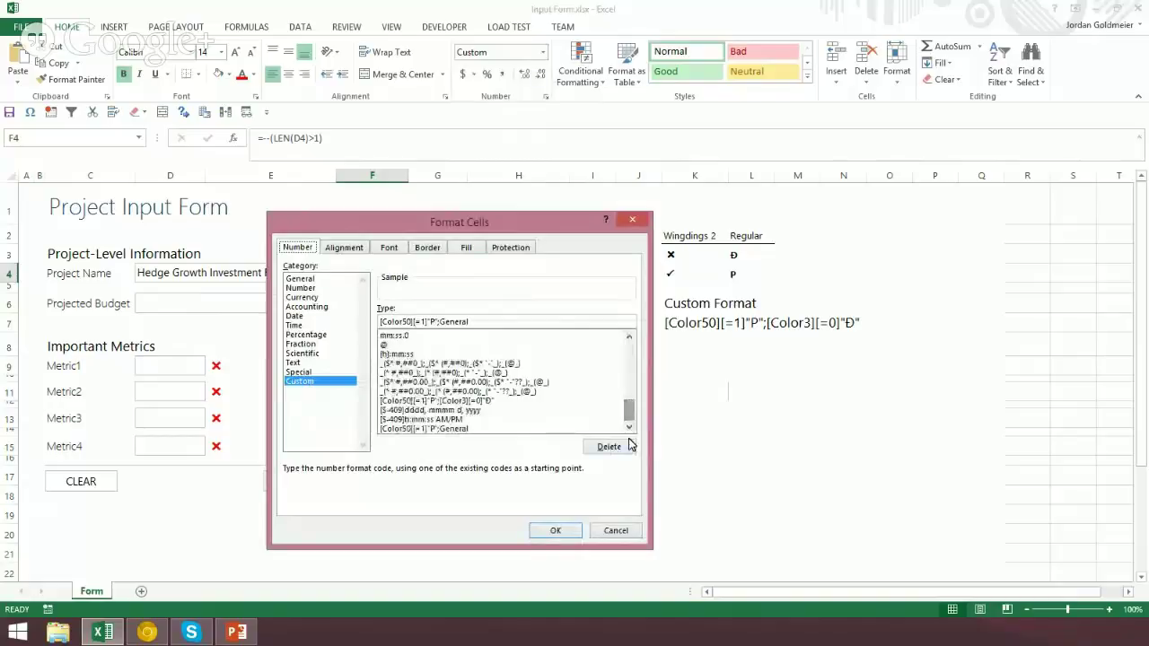
click(462, 402)
click(551, 529)
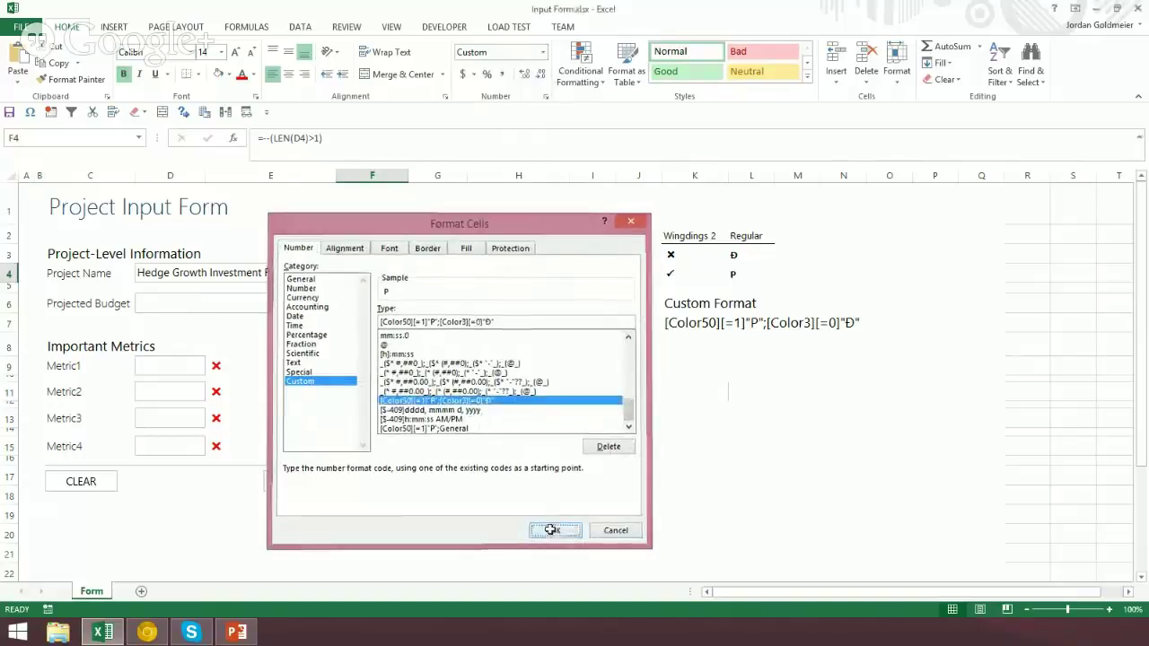
click(167, 51)
text(W)
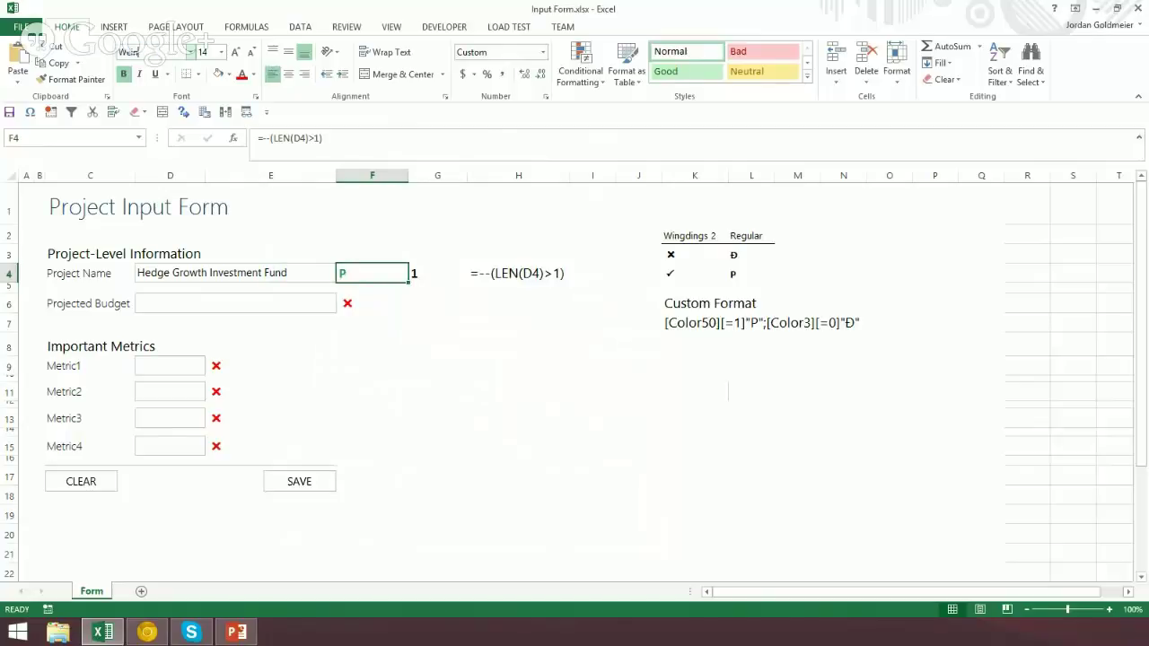
text(ingding)
Apply the Wingdings font to F4, then clear the project name in D4 and the G4 helper value.
key(Return)
key(Down)
key(Down)
key(Left)
key(Up)
key(Up)
key(Delete)
key(Right)
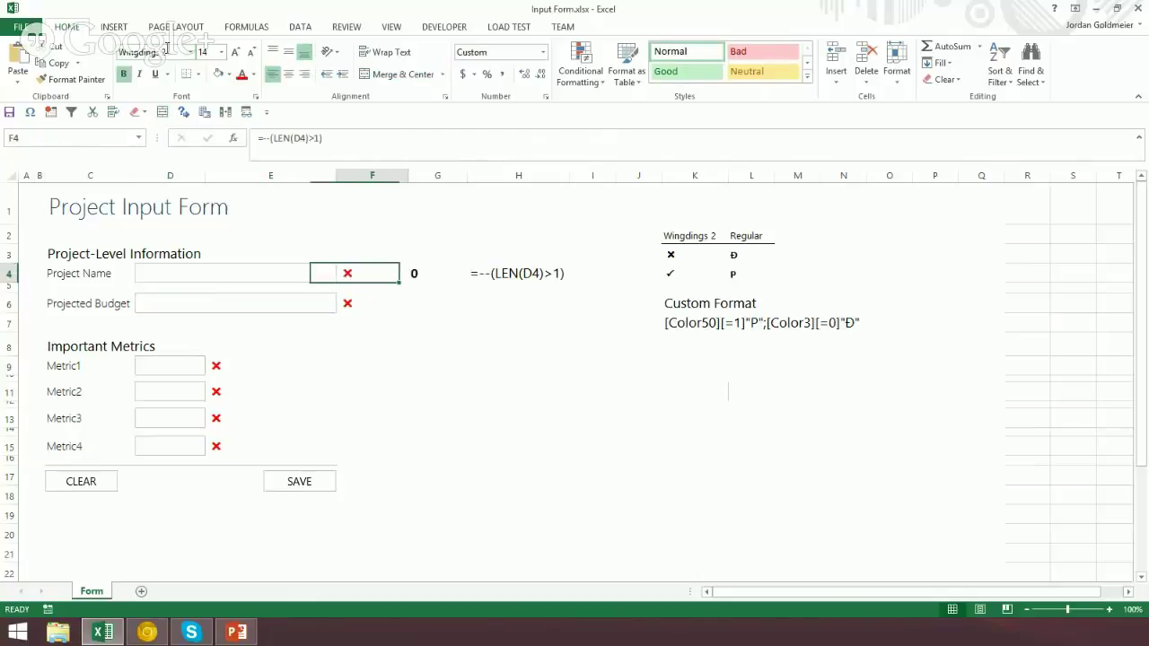
key(Right)
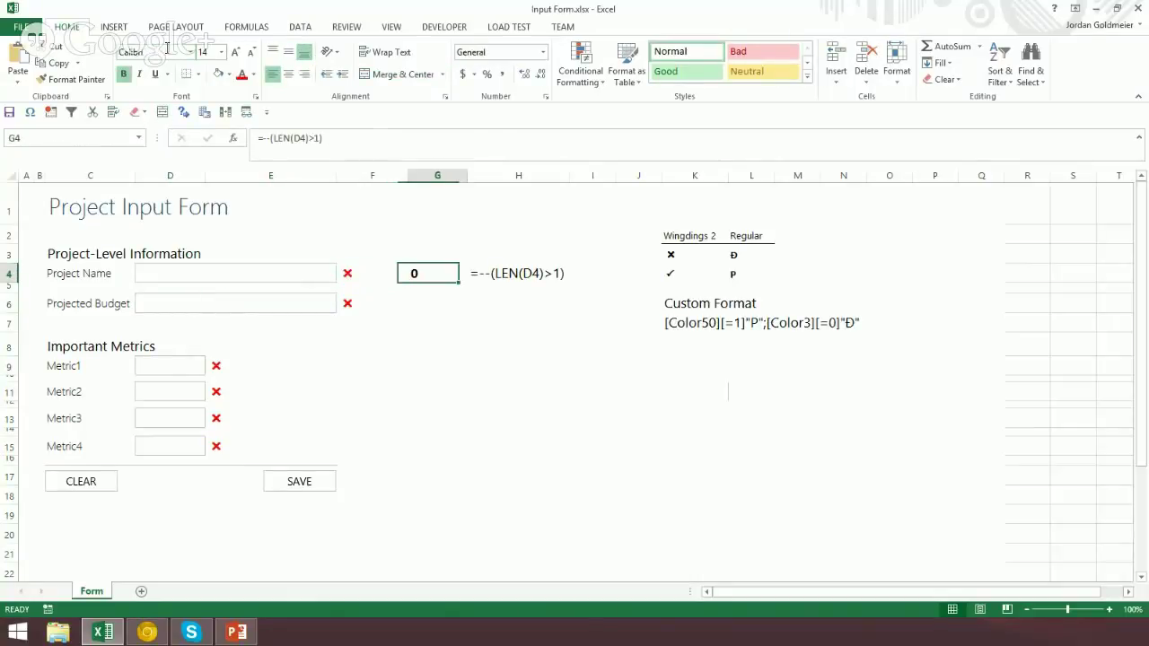
key(Delete)
key(Left)
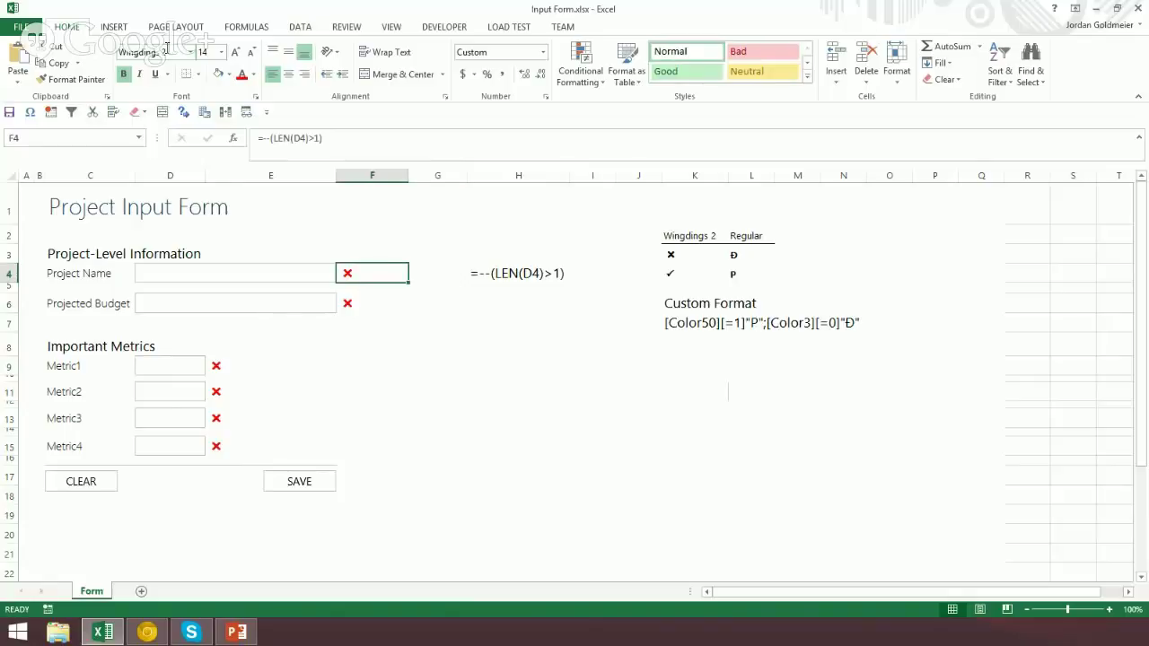
key(Right)
key(Down)
key(Down)
key(Down)
key(Down)
key(Down)
key(Down)
key(Down)
key(Down)
key(Down)
key(Down)
key(Down)
key(Down)
key(Down)
Enter =SUM(F4,F6,E9,E11,E13,E15) in G17 to total the six status cells.
text(=sum()
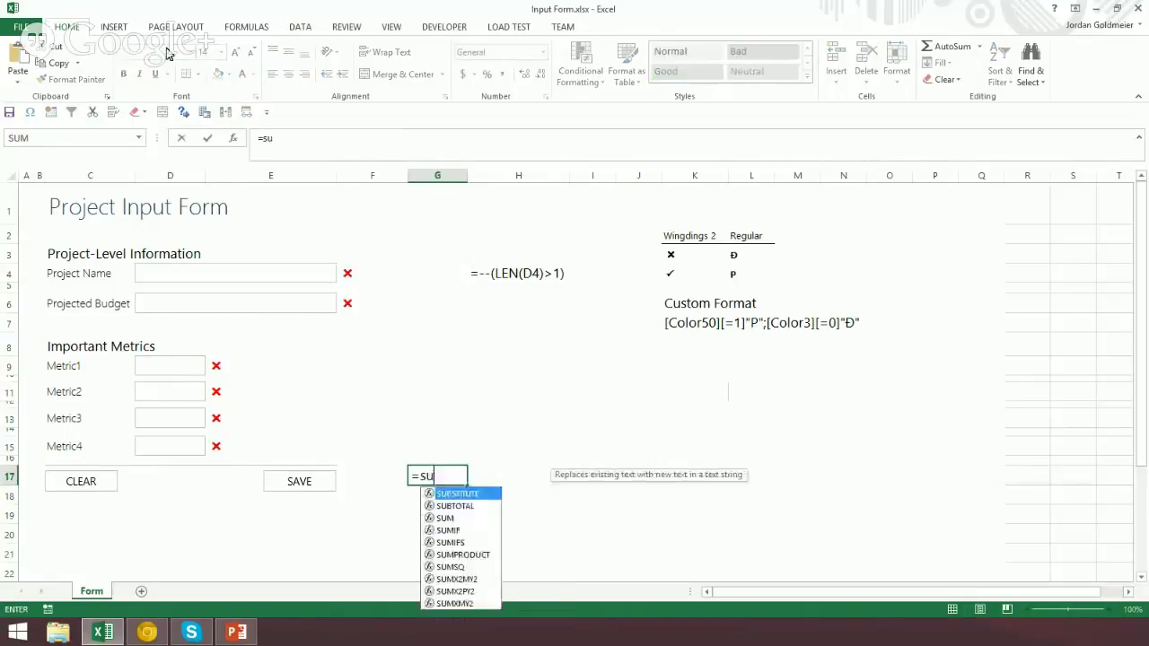
click(363, 269)
ctrl+click(363, 302)
ctrl+click(229, 364)
ctrl+click(233, 391)
ctrl+click(235, 418)
ctrl+click(236, 447)
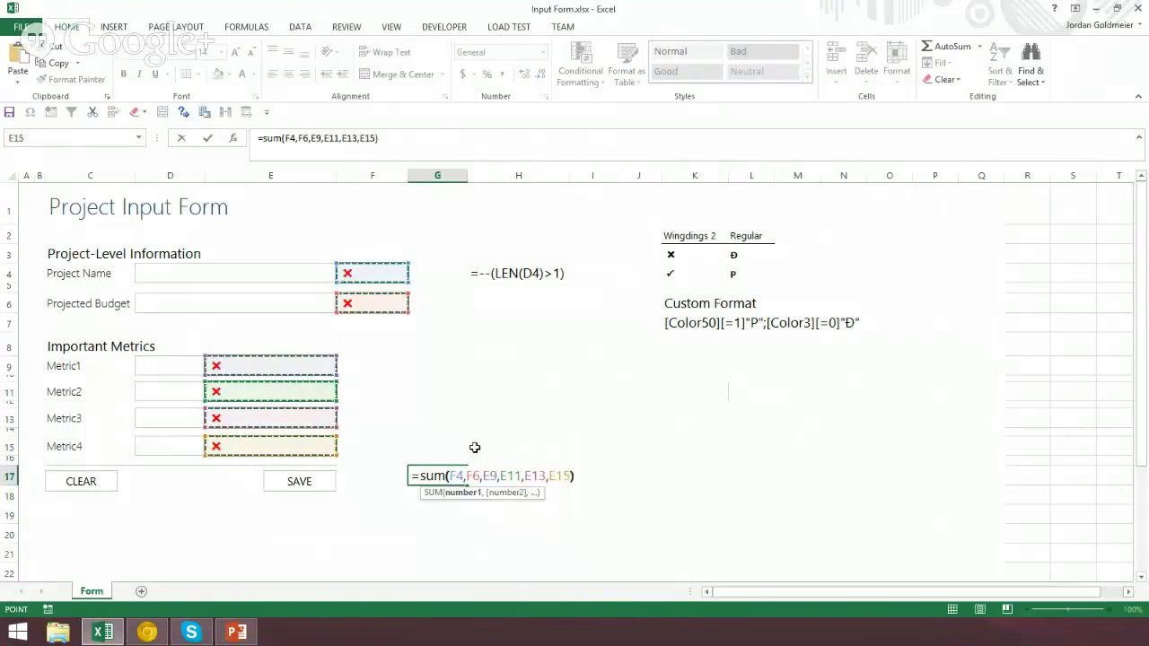
key(ctrl+Return)
Set G17's number format to General.
click(156, 55)
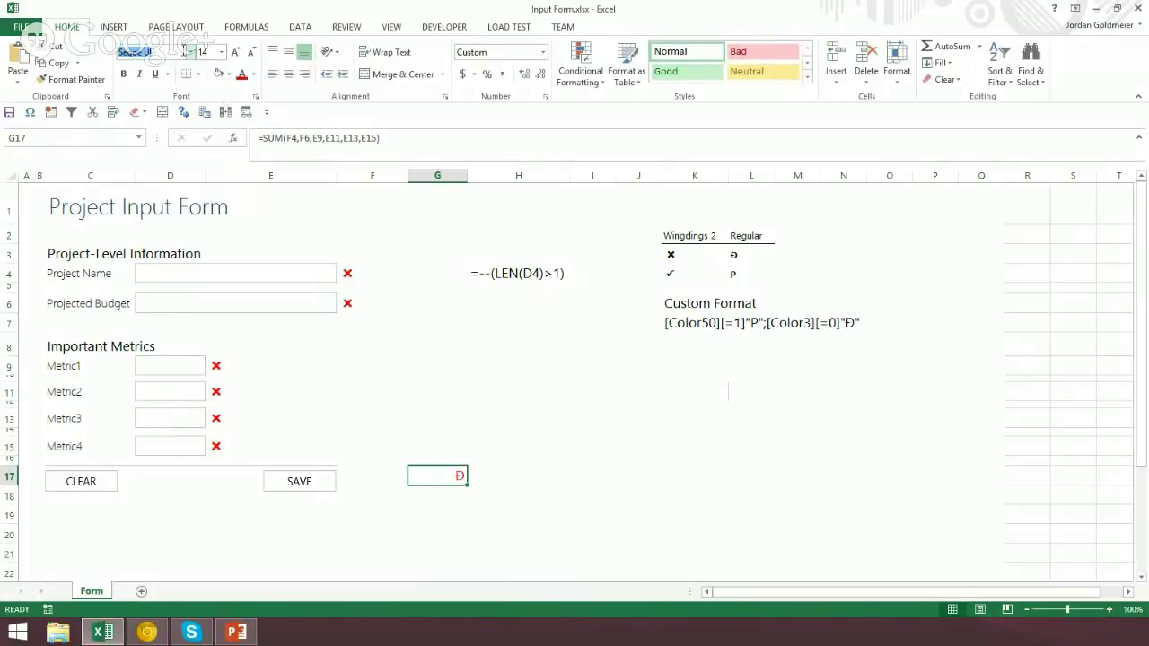
click(542, 52)
click(538, 72)
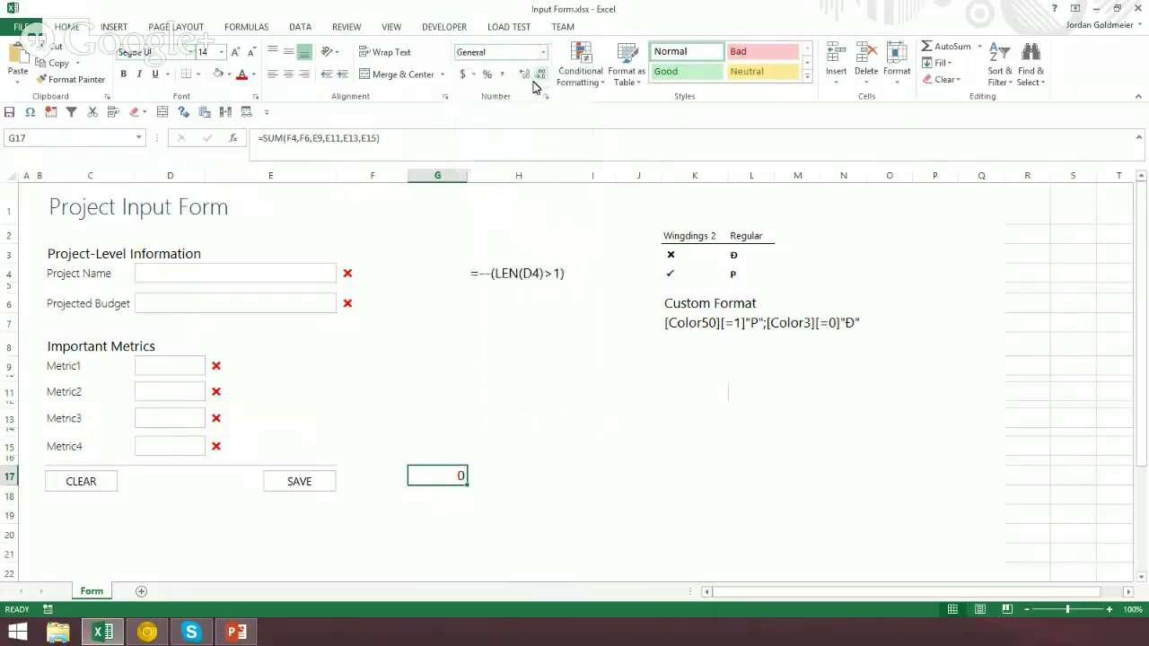
click(325, 137)
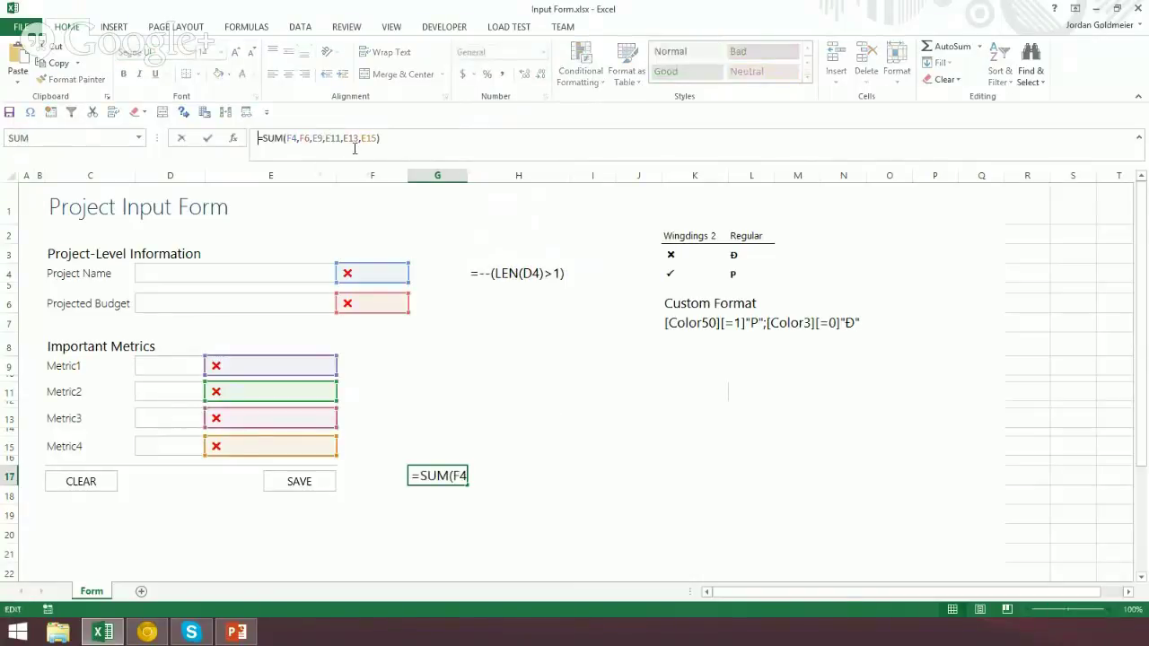
Change G17 to =--SUM(F4,F6,E9,E11,E13,E15) and compare it with F4's formula.
text(--)
key(ctrl+Return)
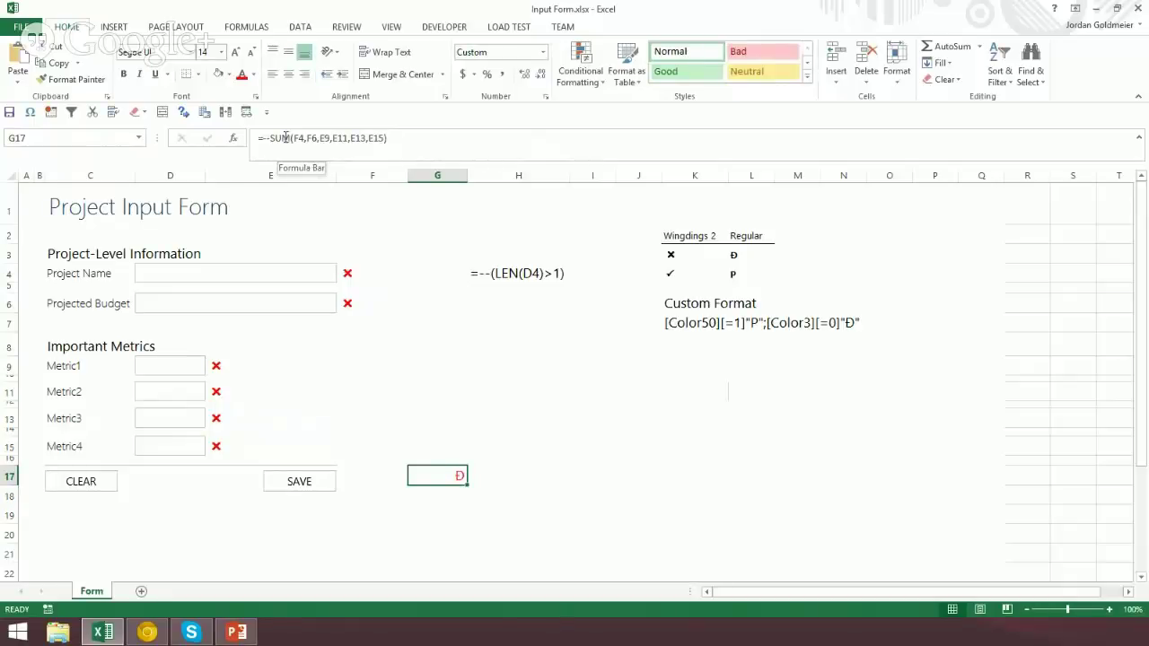
click(359, 273)
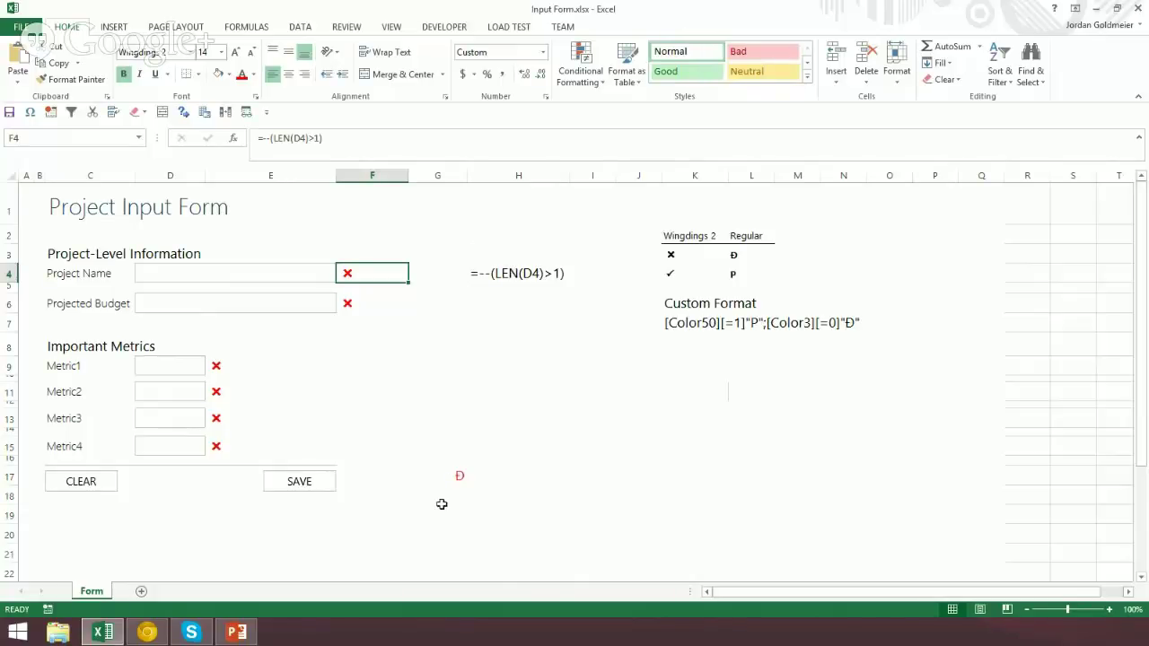
click(450, 478)
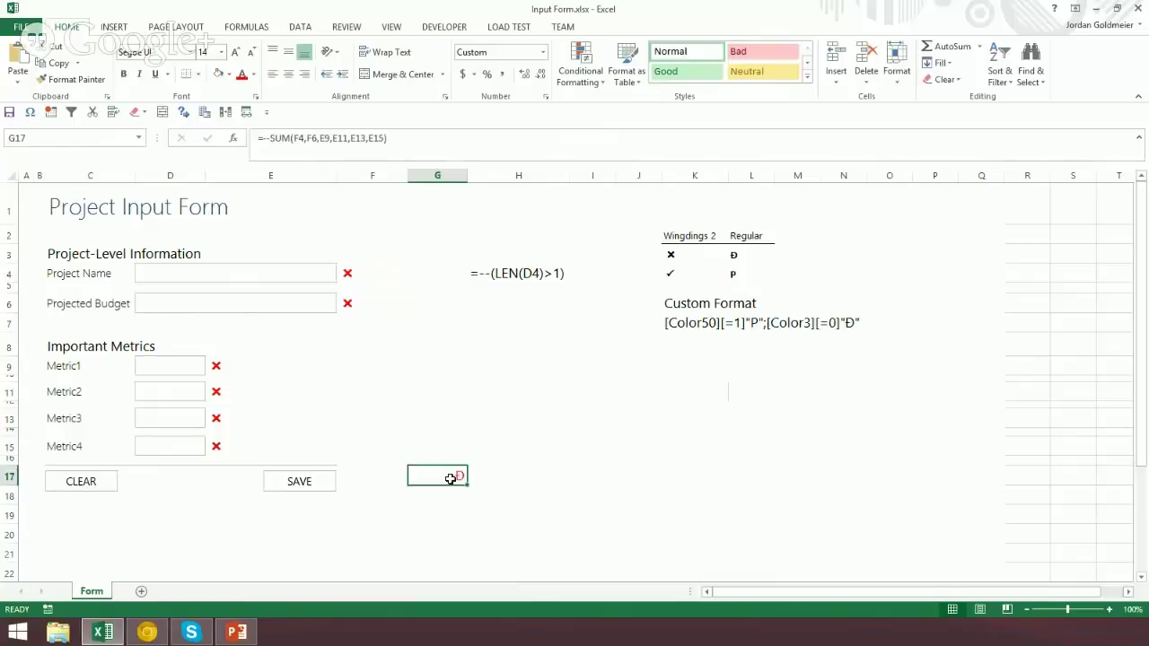